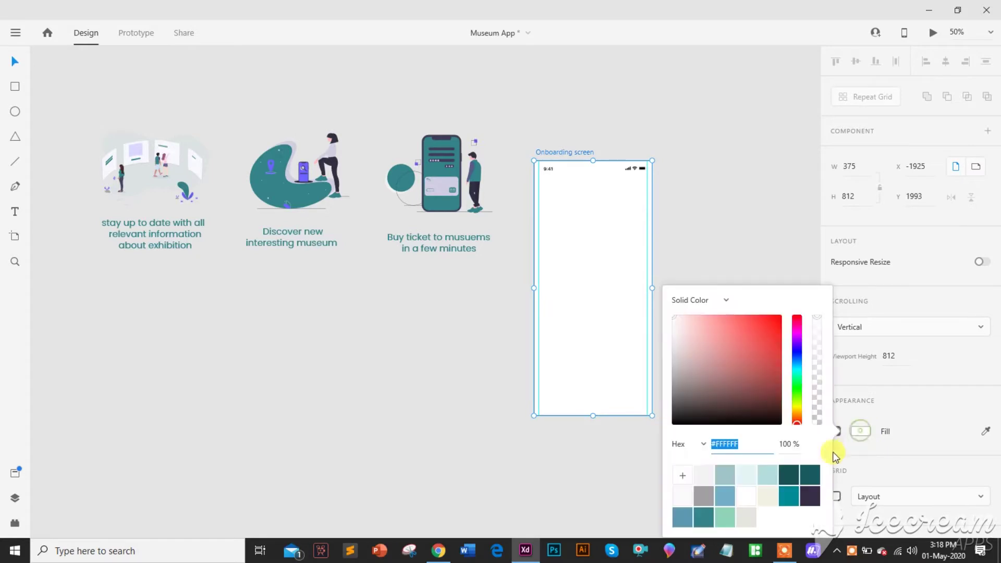
Set the Onboarding screen artboard's background fill to the light grey #F2F2F2 swatch.
{"action": "left_click", "coordinate": [708, 473]}
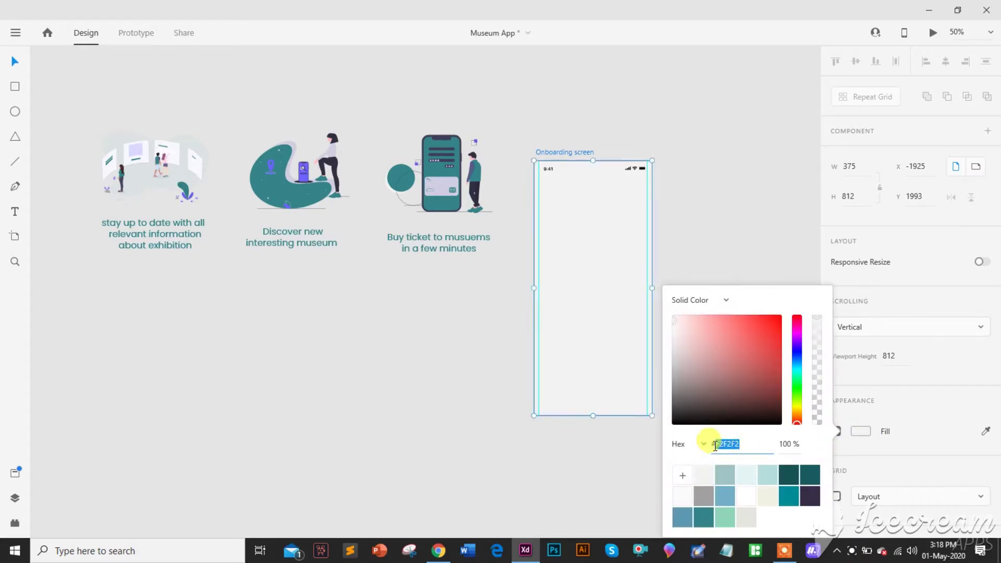
{"action": "left_click", "coordinate": [605, 432]}
Move the exhibition illustration and its "stay up to date" caption onto the Onboarding screen, centred horizontally with the caption below the illustration.
{"action": "left_click_drag", "start_coordinate": [586, 344], "coordinate": [503, 351]}
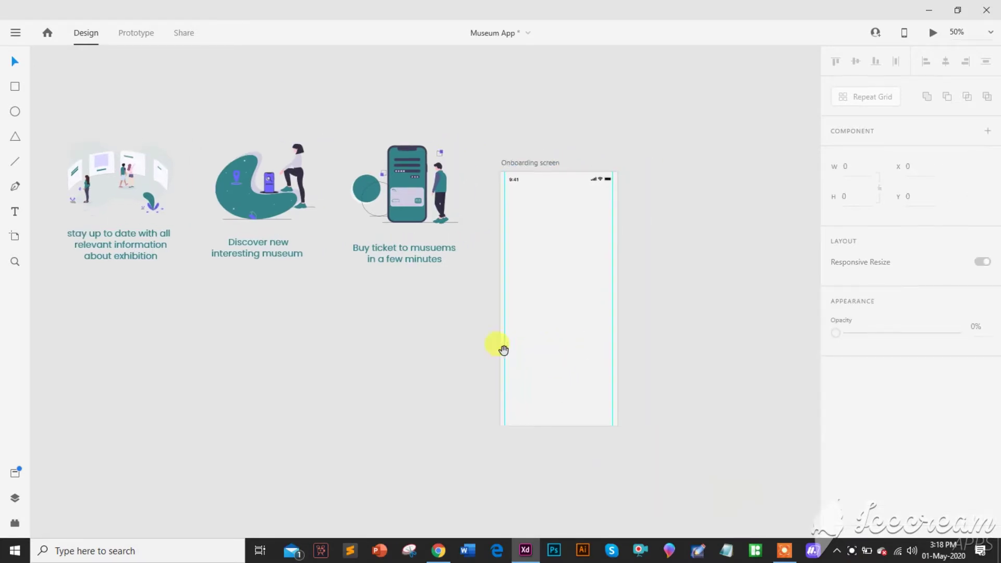
{"action": "left_click_drag", "start_coordinate": [148, 192], "coordinate": [601, 245]}
{"action": "left_click", "coordinate": [946, 63]}
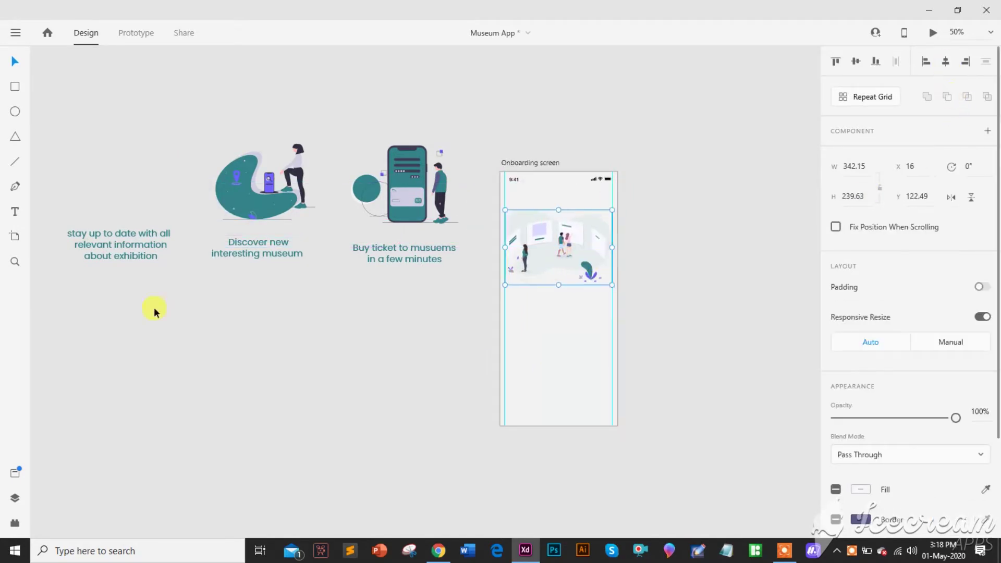
{"action": "left_click", "coordinate": [15, 523]}
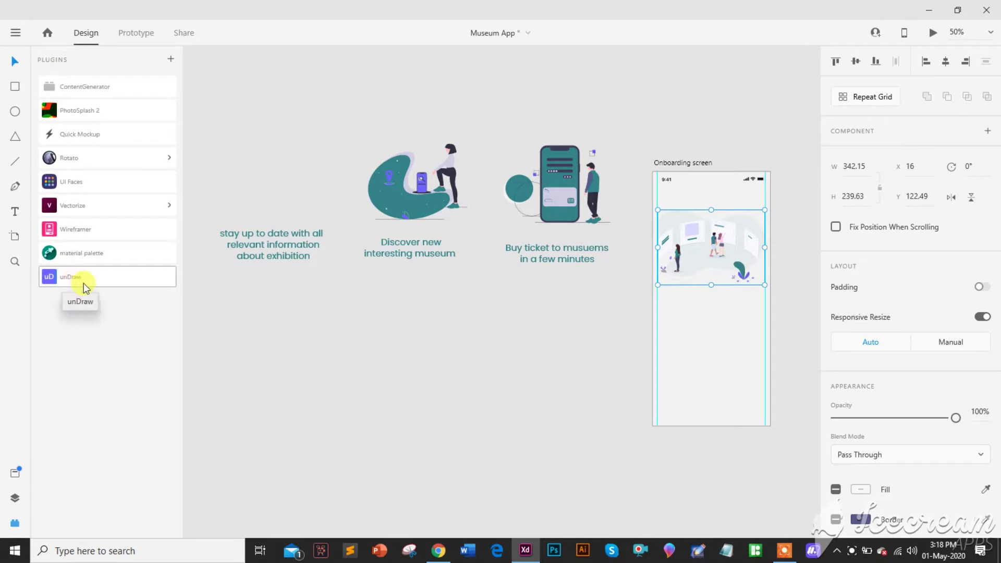
{"action": "left_click_drag", "start_coordinate": [716, 262], "coordinate": [715, 257]}
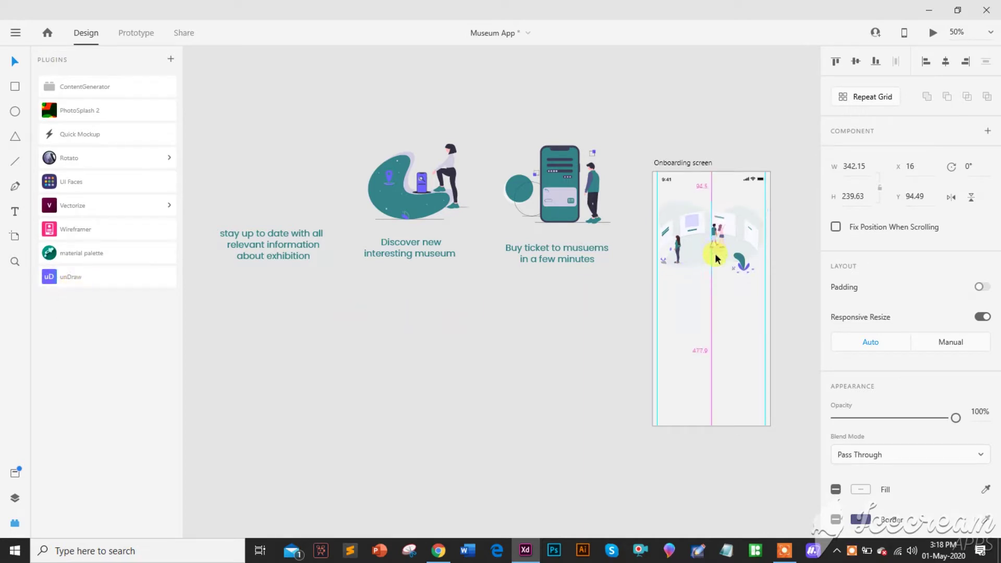
{"action": "left_click_drag", "start_coordinate": [272, 252], "coordinate": [713, 304]}
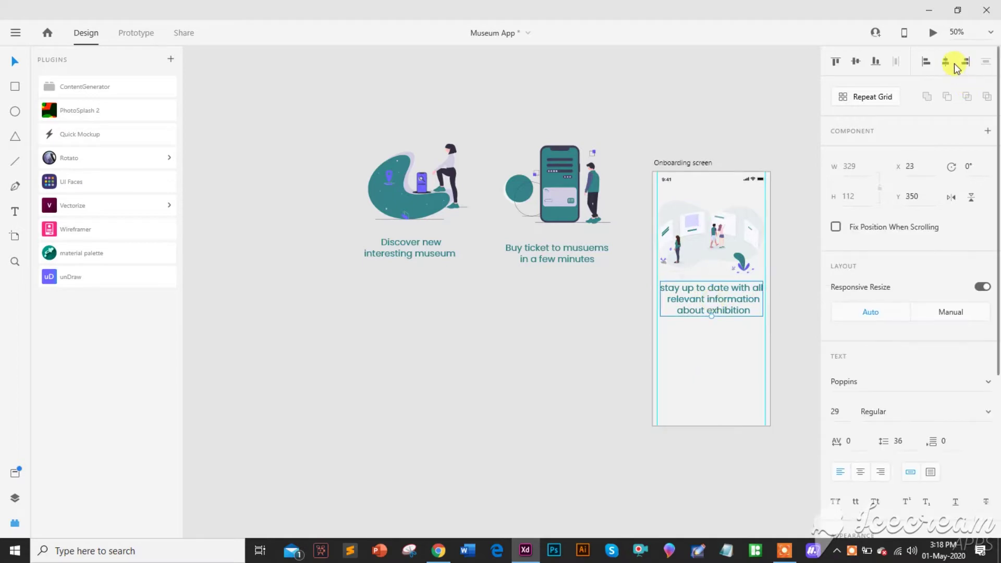
Draw a 16 by 16 circle below the caption, centre it horizontally on the artboard and place it at Y 550.
{"action": "scroll", "coordinate": [659, 312], "scroll_direction": "right", "scroll_amount": 5}
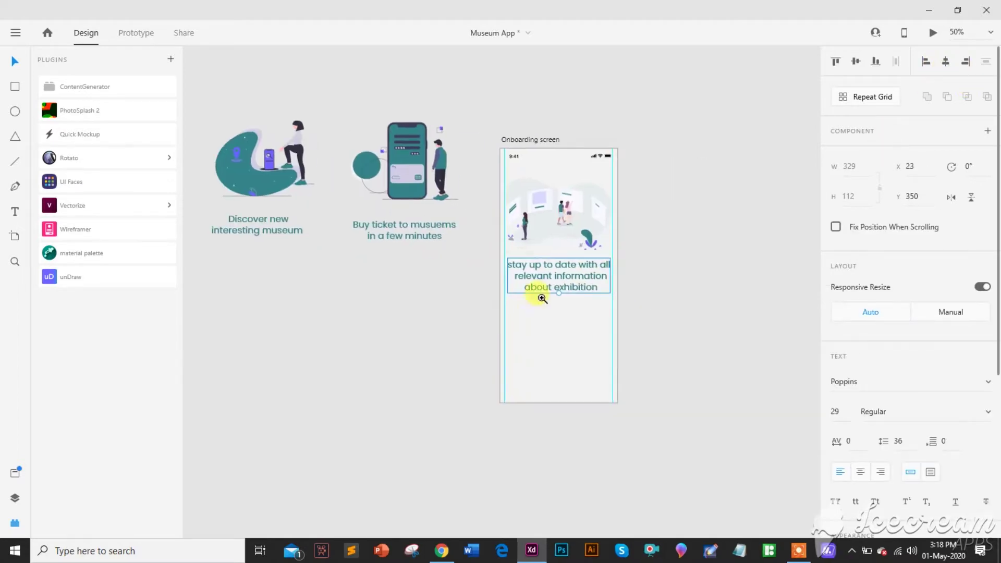
{"action": "left_click_drag", "start_coordinate": [542, 298], "coordinate": [571, 311]}
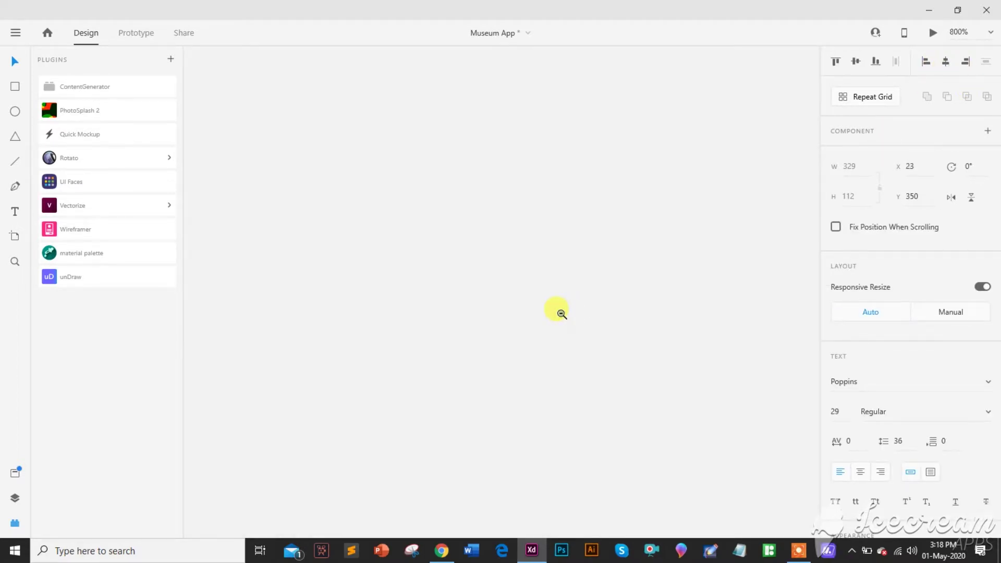
{"action": "scroll", "coordinate": [561, 314], "scroll_direction": "down", "scroll_amount": 5}
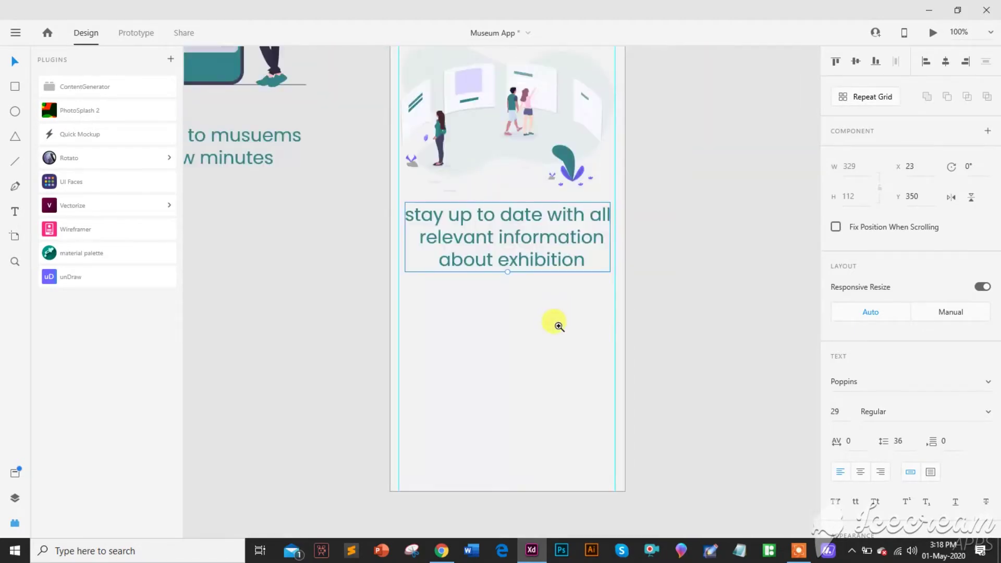
{"action": "scroll", "coordinate": [557, 330], "scroll_direction": "up", "scroll_amount": 1}
{"action": "left_click_drag", "start_coordinate": [556, 330], "coordinate": [548, 269]}
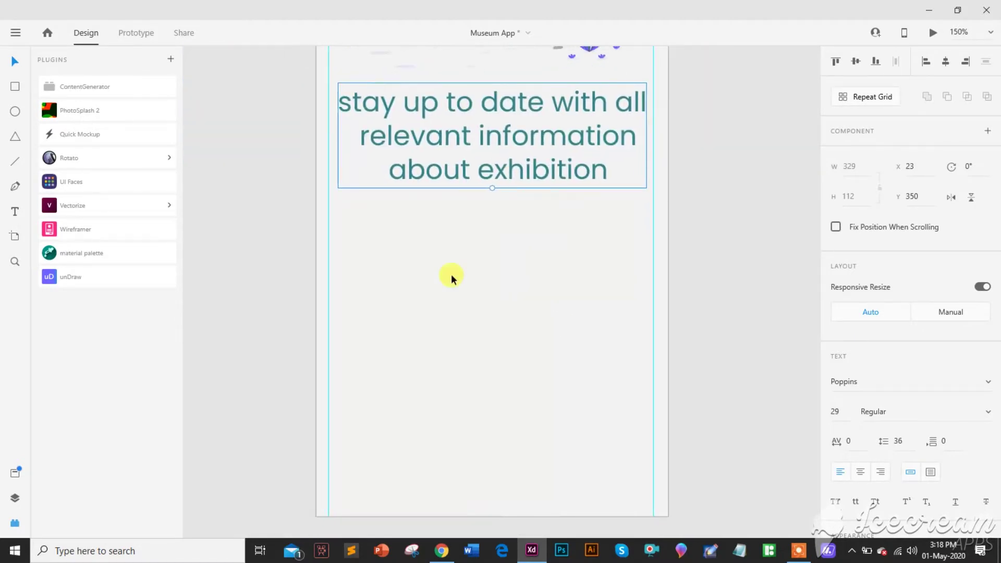
{"action": "left_click", "coordinate": [20, 112]}
{"action": "left_click_drag", "start_coordinate": [418, 267], "coordinate": [425, 276]}
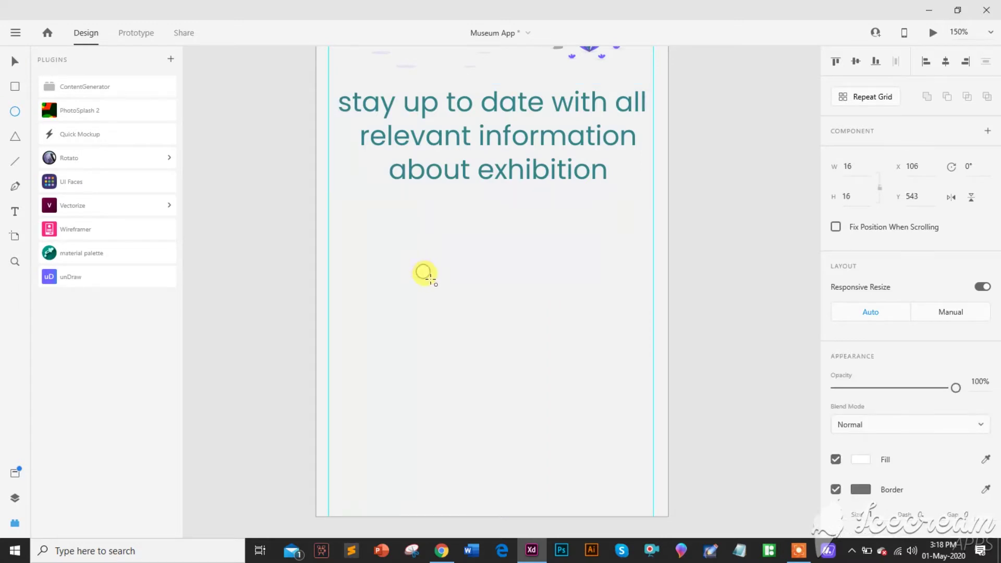
{"action": "key", "text": "v"}
{"action": "left_click", "coordinate": [946, 62]}
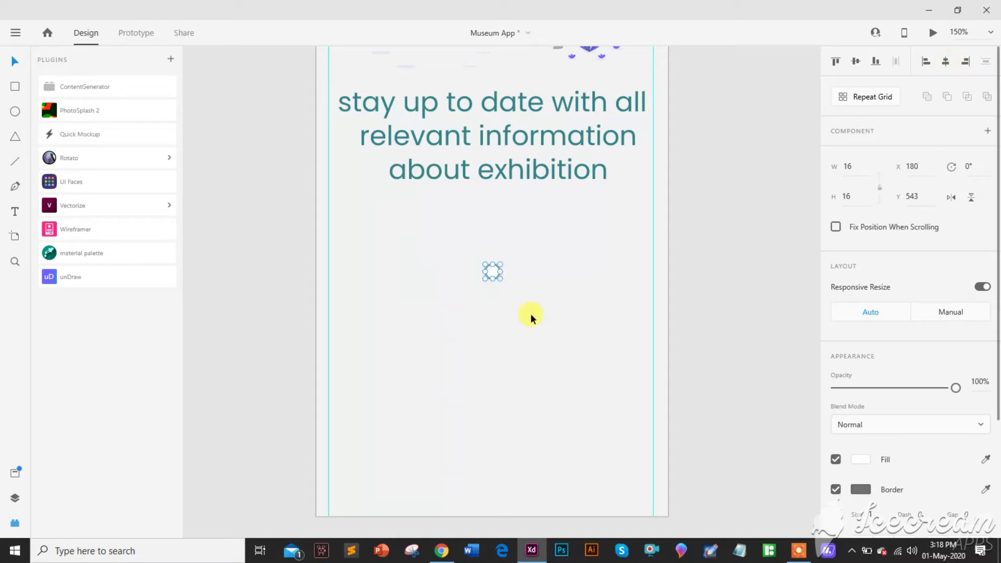
{"action": "left_click_drag", "start_coordinate": [490, 271], "coordinate": [489, 277]}
Duplicate the circle twice and place one copy on each side of it in a level row with gaps of 10.
{"action": "key", "text": "ctrl+d"}
{"action": "key", "text": "Right"}
{"action": "key", "text": "Right"}
{"action": "key", "text": "Right"}
{"action": "key", "text": "Right"}
{"action": "key", "text": "Right"}
{"action": "key", "text": "Right"}
{"action": "key", "text": "Right"}
{"action": "key", "text": "Right"}
{"action": "key", "text": "Right"}
{"action": "key", "text": "Right"}
{"action": "key", "text": "Right"}
{"action": "key", "text": "Right"}
{"action": "key", "text": "Right"}
{"action": "key", "text": "Right"}
{"action": "key", "text": "Right"}
{"action": "key", "text": "Right"}
{"action": "key", "text": "Right"}
{"action": "key", "text": "Right"}
{"action": "key", "text": "Right"}
{"action": "key", "text": "Right"}
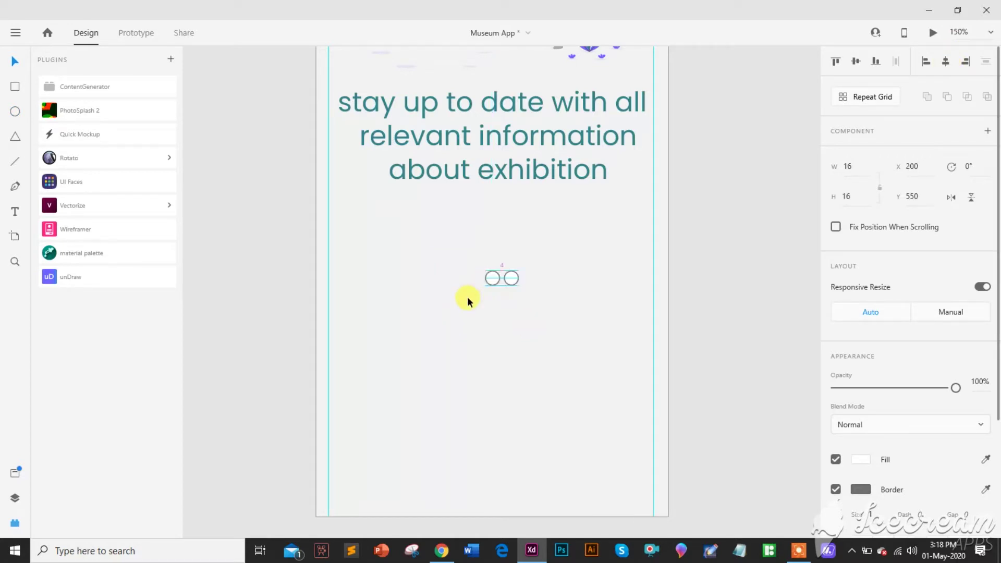
{"action": "key", "text": "Left"}
{"action": "key", "text": "Left"}
{"action": "key", "text": "Left"}
{"action": "key", "text": "ctrl+d"}
{"action": "key", "text": "shift+Left"}
{"action": "key", "text": "shift+Left"}
{"action": "key", "text": "shift+Left"}
{"action": "key", "text": "shift+Left"}
{"action": "key", "text": "shift+Left"}
Remove the border from all three circles and give them a shadow.
{"action": "scroll", "coordinate": [468, 297], "scroll_direction": "up", "scroll_amount": 1}
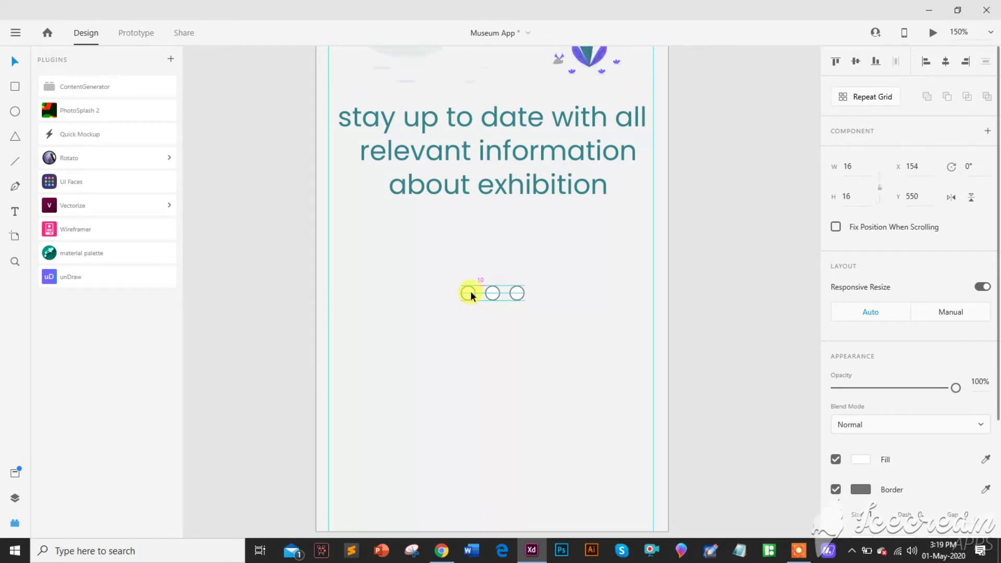
{"action": "left_click_drag", "start_coordinate": [458, 276], "coordinate": [540, 319]}
{"action": "scroll", "coordinate": [928, 459], "scroll_direction": "down", "scroll_amount": 3}
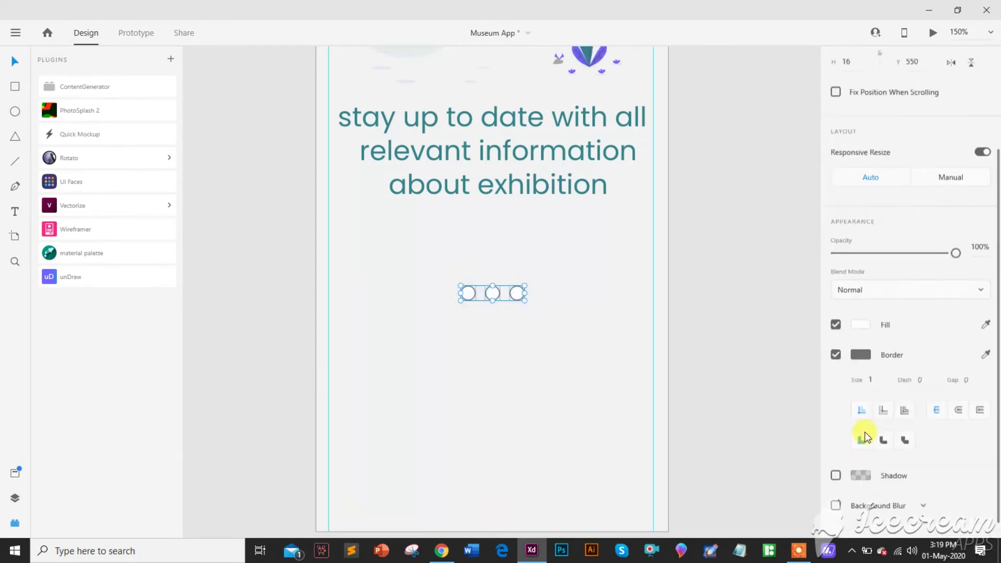
{"action": "left_click", "coordinate": [836, 342]}
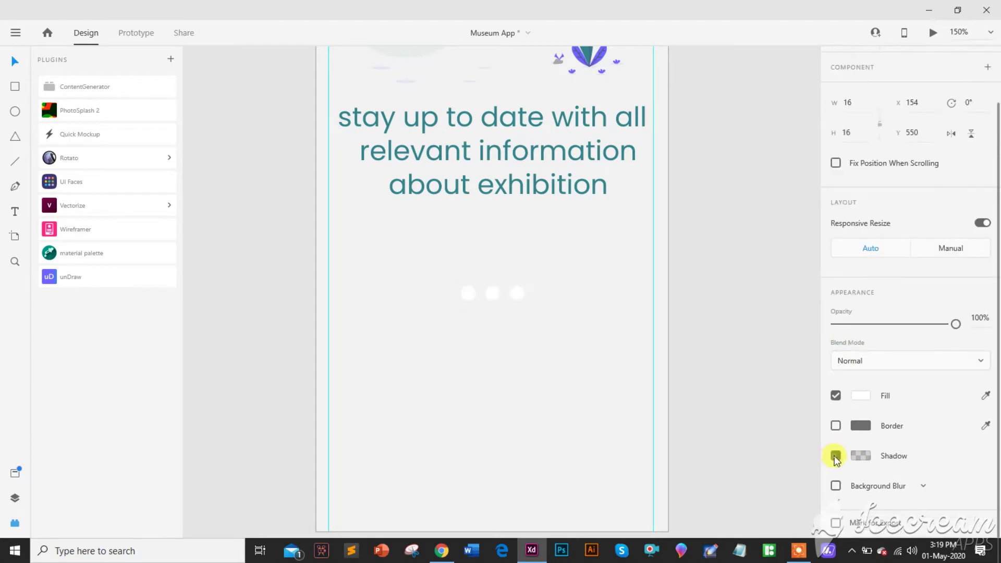
{"action": "left_click", "coordinate": [836, 456]}
{"action": "left_click", "coordinate": [508, 377]}
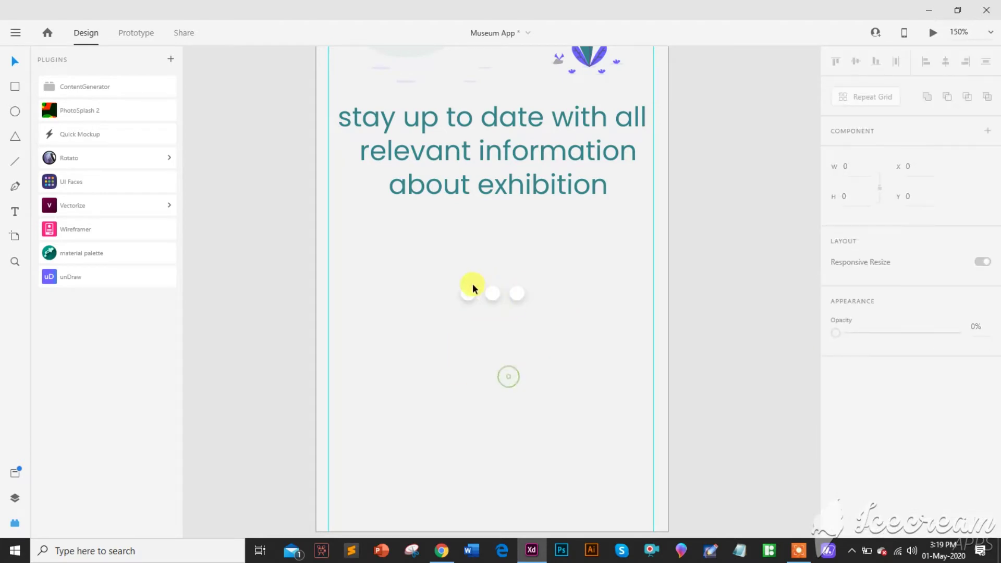
Fill the leftmost circle with dark teal #175252.
{"action": "left_click_drag", "start_coordinate": [461, 264], "coordinate": [465, 311]}
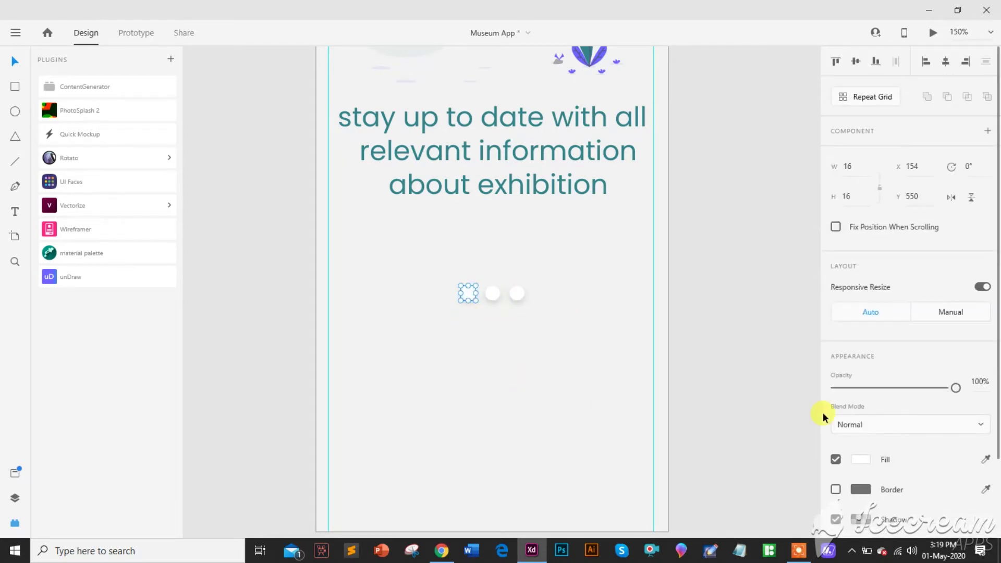
{"action": "left_click", "coordinate": [856, 459]}
{"action": "left_click", "coordinate": [789, 475]}
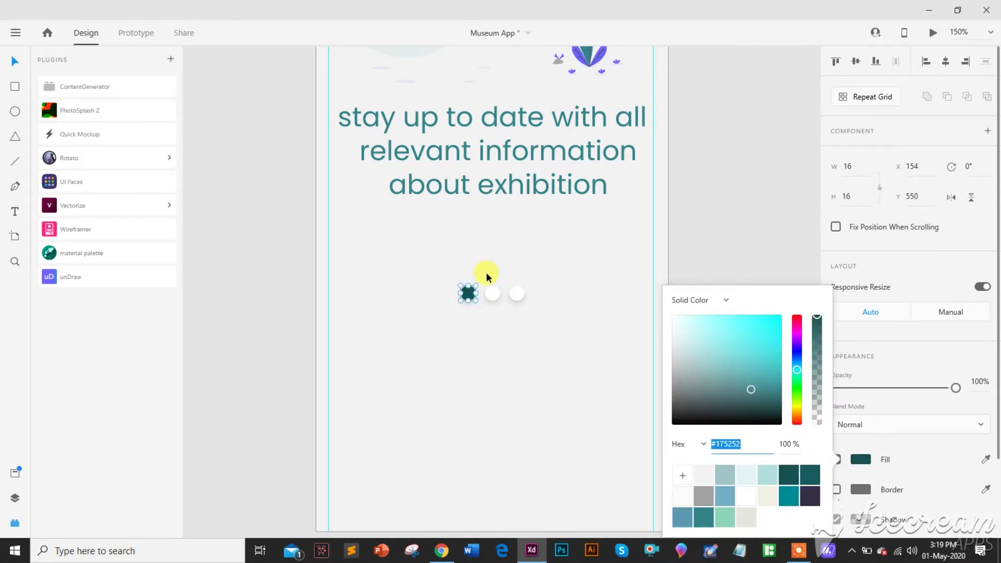
Fill the middle and right circles with the pale blue-green swatch.
{"action": "left_click_drag", "start_coordinate": [486, 273], "coordinate": [547, 325]}
{"action": "left_click", "coordinate": [860, 459]}
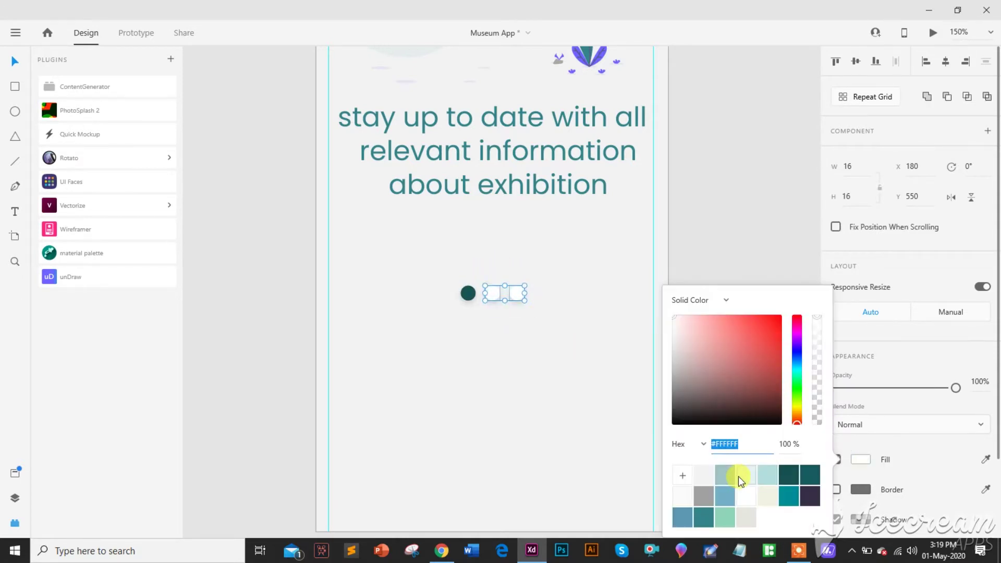
{"action": "left_click", "coordinate": [721, 475]}
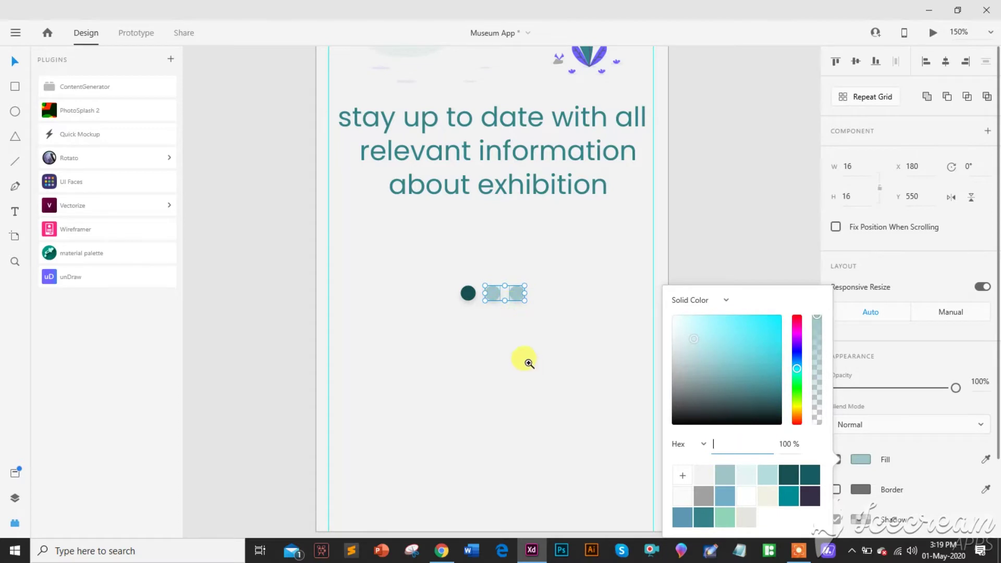
{"action": "scroll", "coordinate": [545, 391], "scroll_direction": "down", "scroll_amount": 2}
{"action": "left_click", "coordinate": [533, 342]}
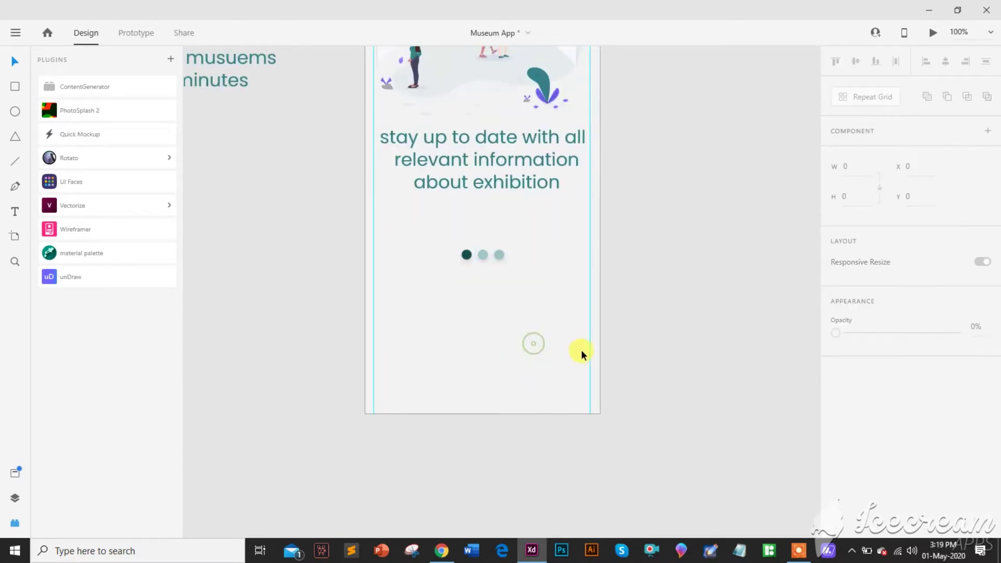
Draw a button rectangle about 113 wide below the dots, set its height to 56 and move it against the right margin guide.
{"action": "left_click", "coordinate": [15, 86]}
{"action": "mouse_move", "coordinate": [504, 341]}
{"action": "left_mouse_down"}
{"action": "mouse_move", "coordinate": [565, 375]}
{"action": "mouse_move", "coordinate": [575, 368]}
{"action": "left_mouse_up"}
{"action": "left_click", "coordinate": [846, 196]}
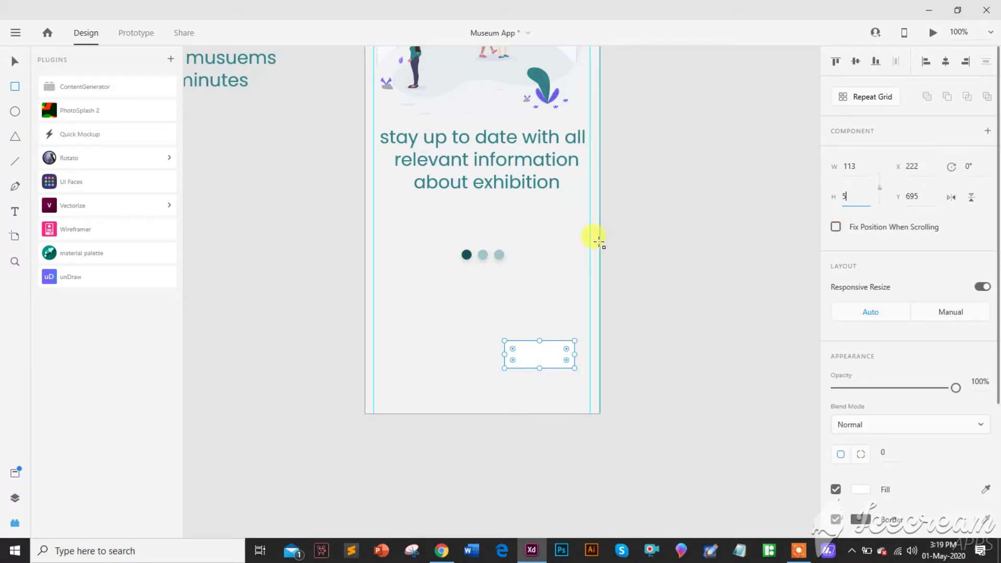
{"action": "type", "text": "56"}
{"action": "key", "text": "Return"}
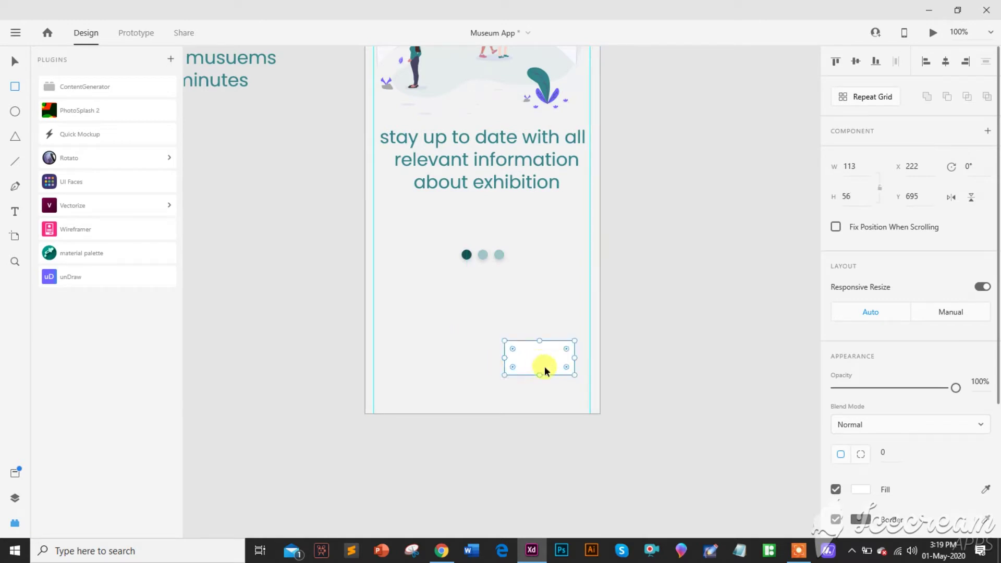
{"action": "left_click_drag", "start_coordinate": [547, 365], "coordinate": [560, 367]}
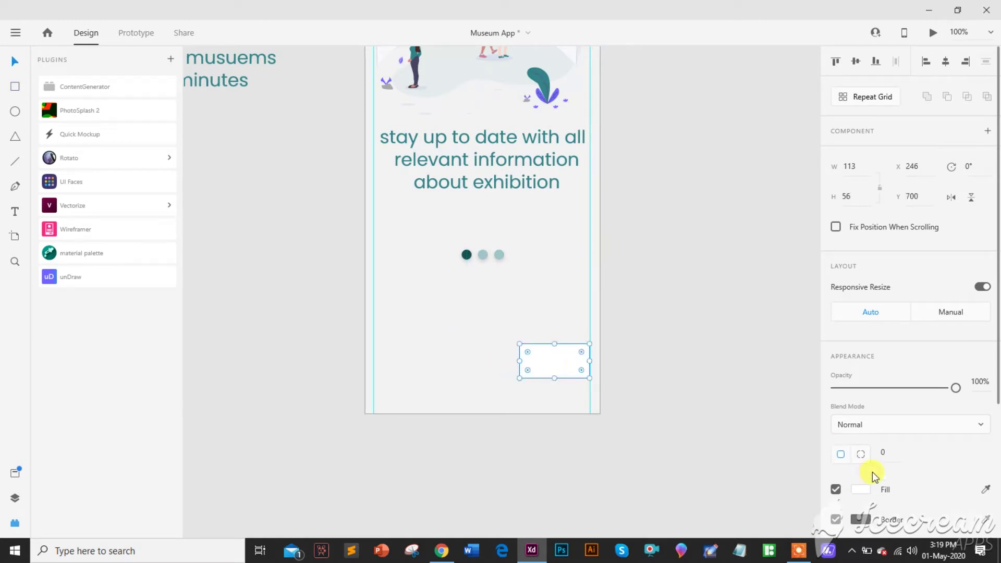
Try a corner radius of 5 on the button rectangle.
{"action": "left_click", "coordinate": [892, 454]}
{"action": "type", "text": "5"}
{"action": "key", "text": "Return"}
Set the button rectangle's corner radius to 10 and fill it with dark teal #175252.
{"action": "left_click", "coordinate": [890, 451]}
{"action": "type", "text": "10"}
{"action": "key", "text": "Return"}
{"action": "left_click", "coordinate": [864, 491]}
{"action": "left_click", "coordinate": [787, 473]}
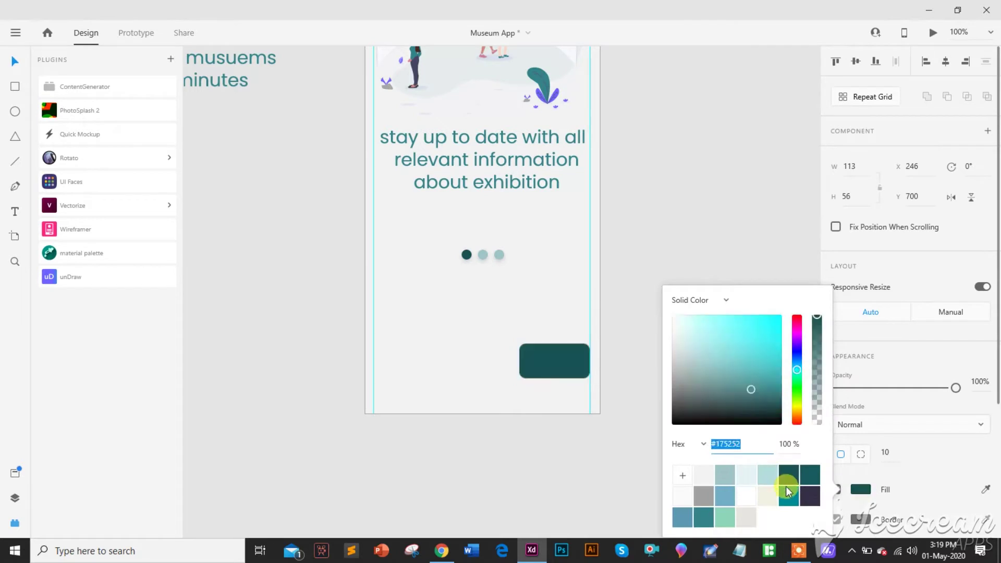
Remove the button rectangle's border and turn on its shadow.
{"action": "left_click", "coordinate": [885, 523]}
{"action": "scroll", "coordinate": [855, 498], "scroll_direction": "down", "scroll_amount": 2}
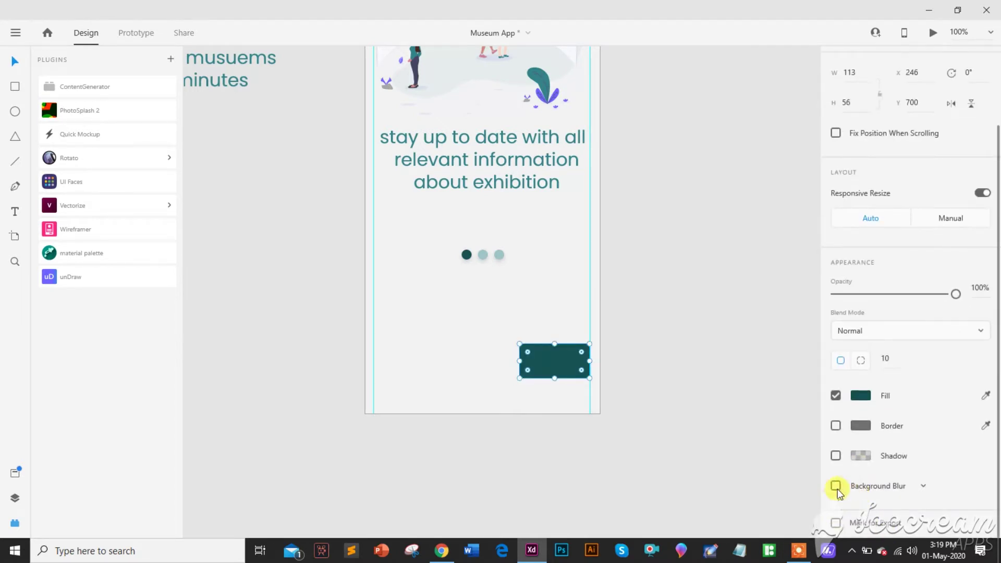
{"action": "left_click", "coordinate": [836, 456]}
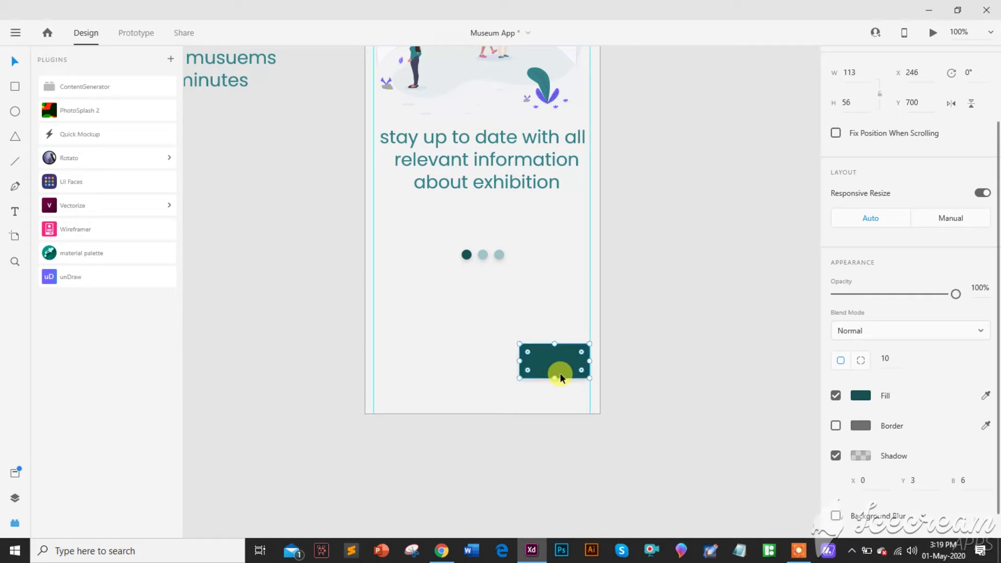
Move the button rectangle down to Y 707 and lock it in place.
{"action": "left_click_drag", "start_coordinate": [559, 374], "coordinate": [559, 375]}
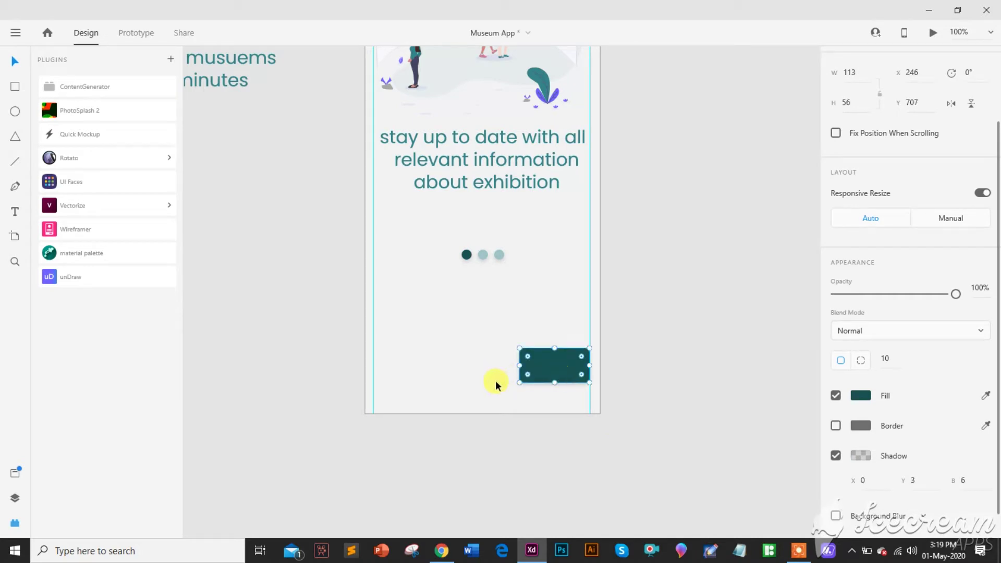
{"action": "left_click", "coordinate": [442, 391]}
{"action": "left_click", "coordinate": [568, 378]}
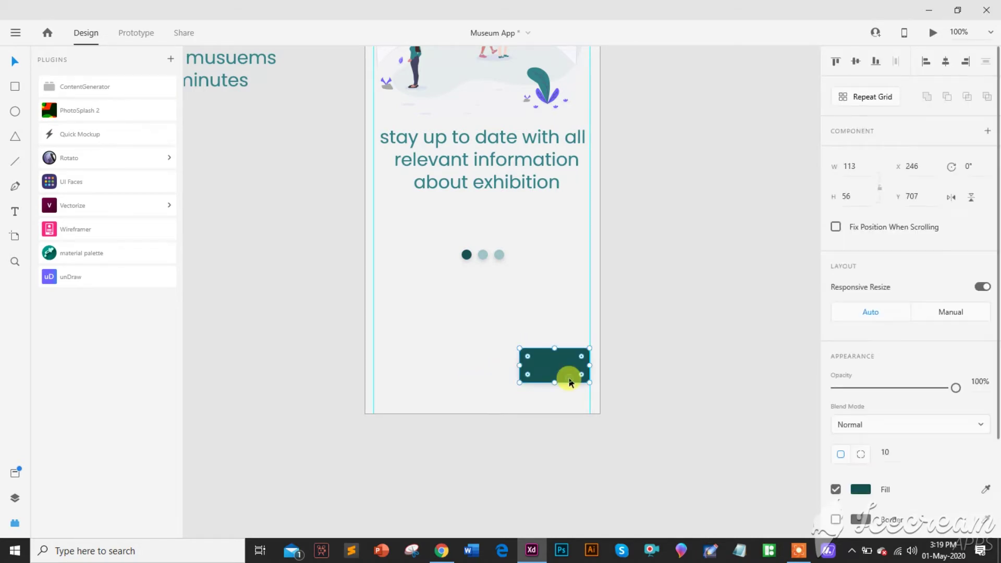
{"action": "key", "text": "ctrl+l"}
Add the text label "Next" on the button and set its font size to 20.
{"action": "key", "text": "t"}
{"action": "left_click", "coordinate": [551, 369]}
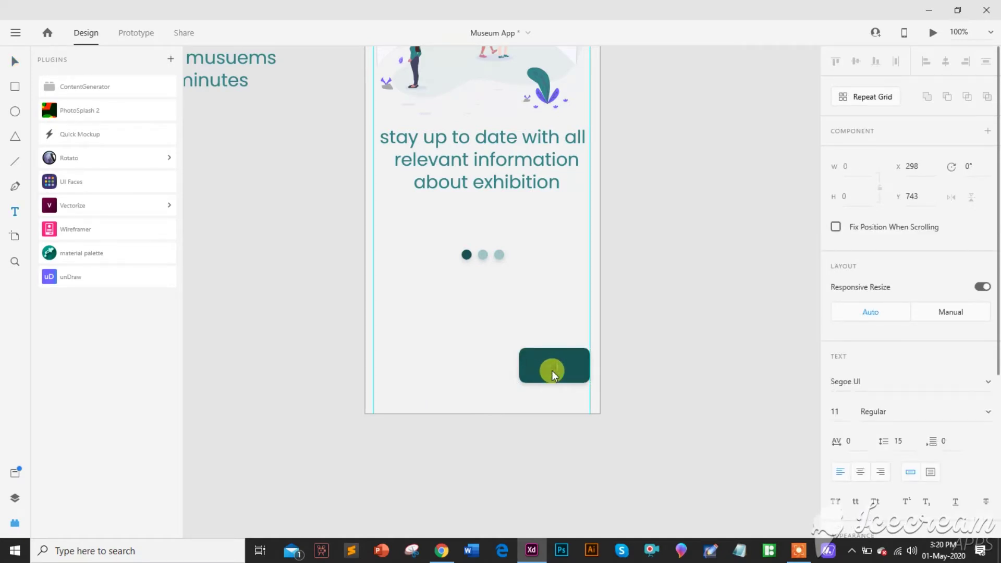
{"action": "type", "text": "Next"}
{"action": "key", "text": "Escape"}
{"action": "type", "text": "2"}
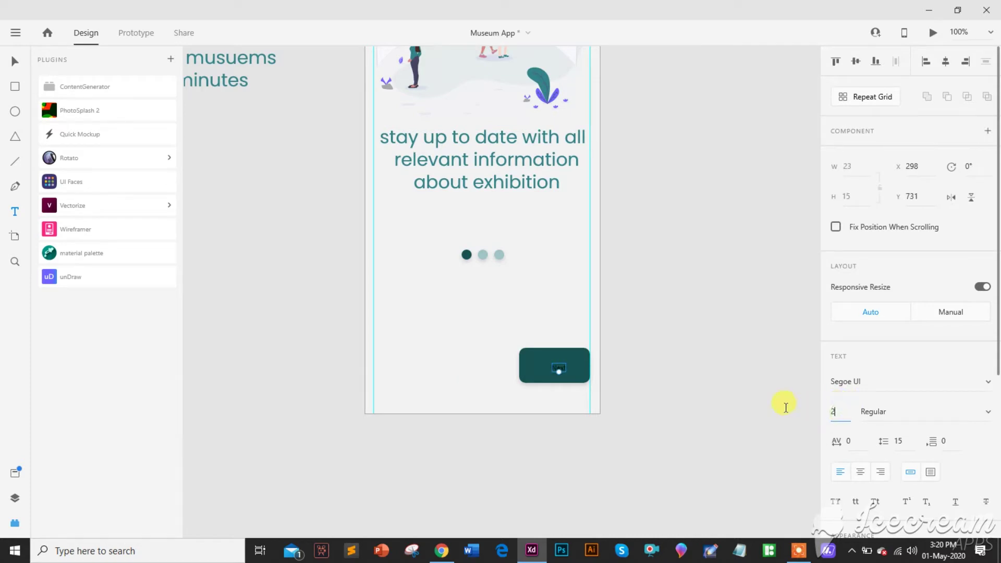
{"action": "type", "text": "0"}
{"action": "key", "text": "Return"}
Set the "Next" label's fill colour to white #FFFFFF.
{"action": "scroll", "coordinate": [844, 443], "scroll_direction": "down", "scroll_amount": 5}
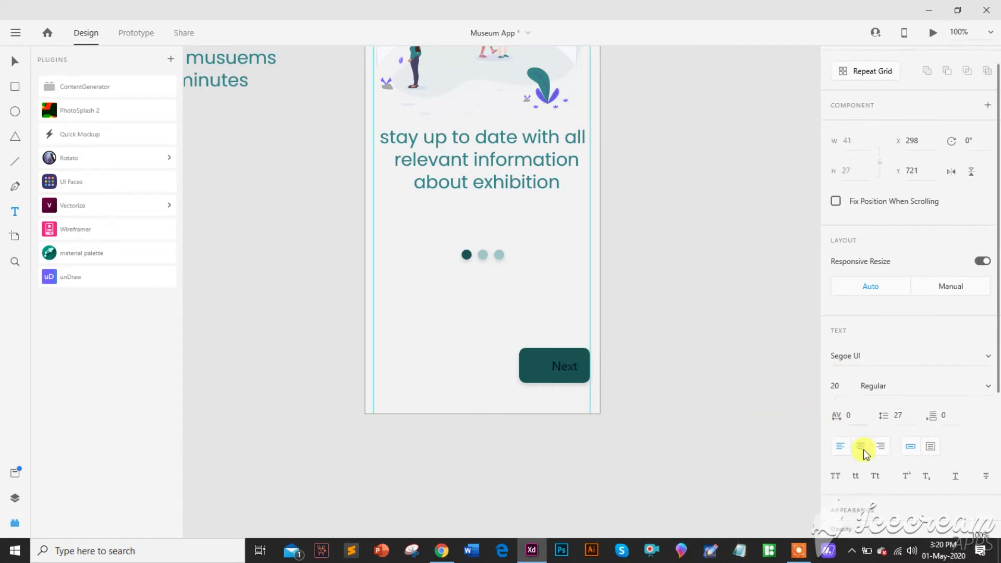
{"action": "left_click", "coordinate": [861, 491]}
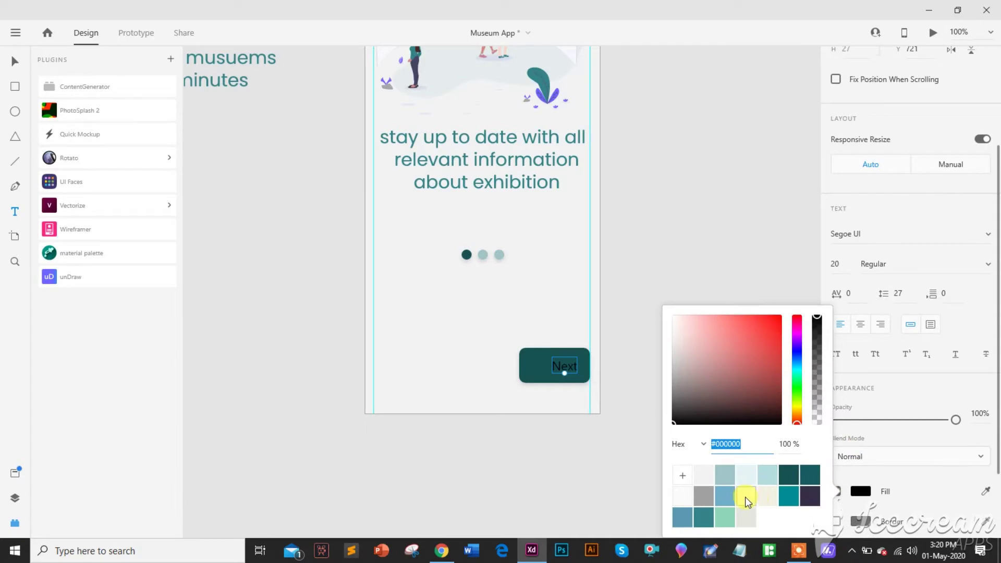
{"action": "left_click", "coordinate": [745, 497]}
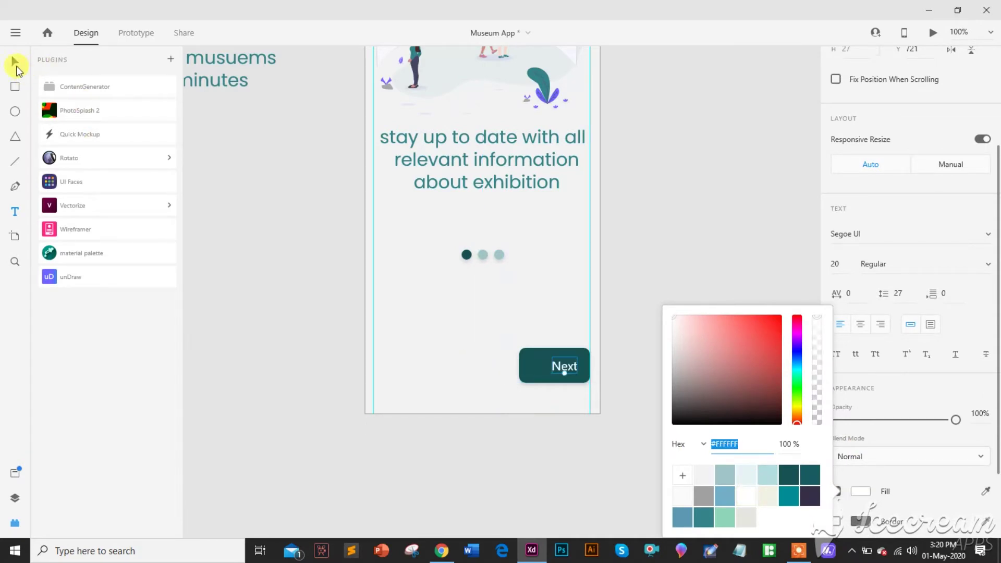
Centre the "Next" label on the dark teal button rectangle.
{"action": "left_click", "coordinate": [15, 62]}
{"action": "left_click", "coordinate": [521, 357]}
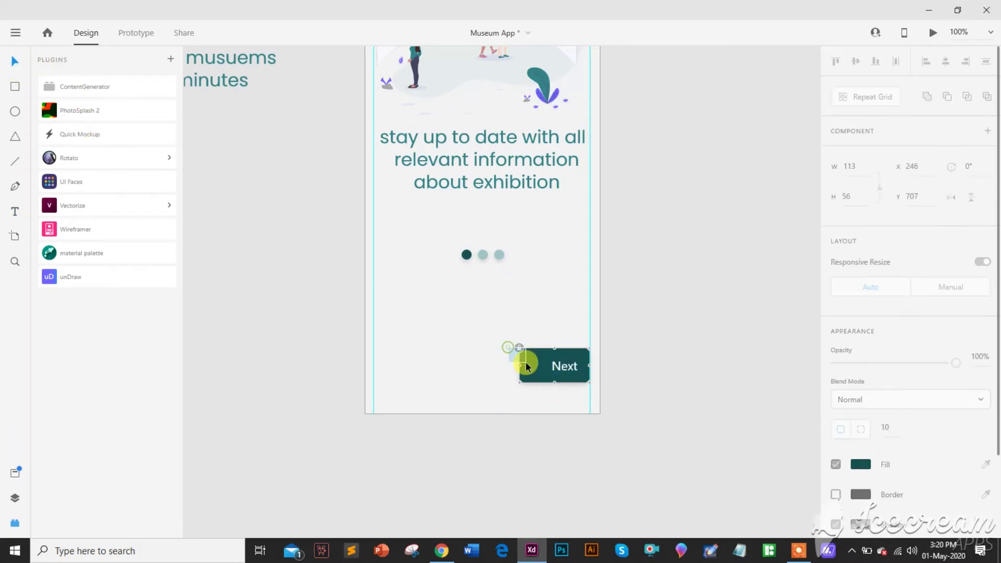
{"action": "left_click_drag", "start_coordinate": [505, 342], "coordinate": [588, 388]}
{"action": "left_click", "coordinate": [946, 61]}
{"action": "left_click", "coordinate": [580, 393]}
{"action": "left_click", "coordinate": [554, 365]}
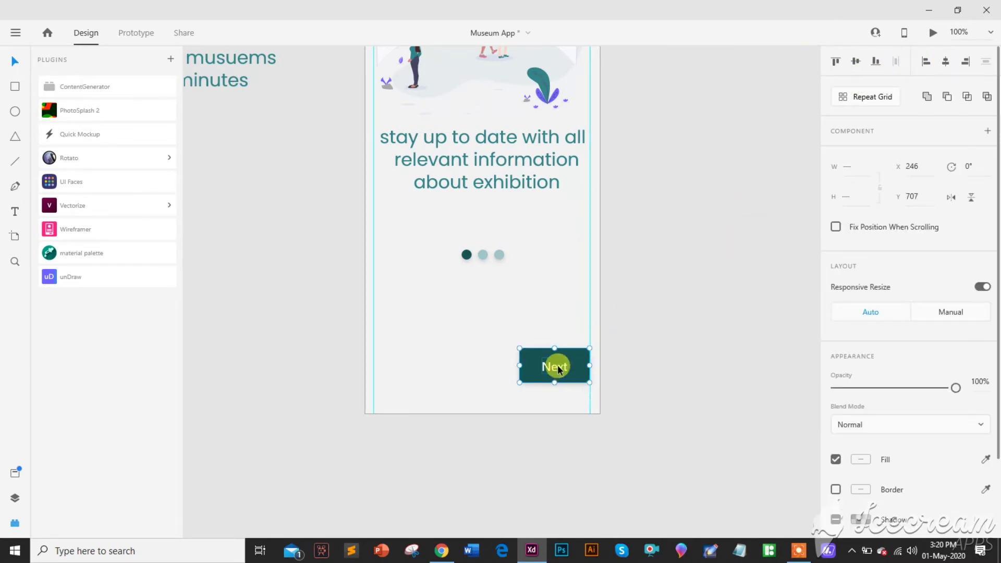
Duplicate the "Next" label and move the copy left to X 12, at the artboard's left guide.
{"action": "left_click", "coordinate": [561, 426]}
{"action": "left_click", "coordinate": [557, 369]}
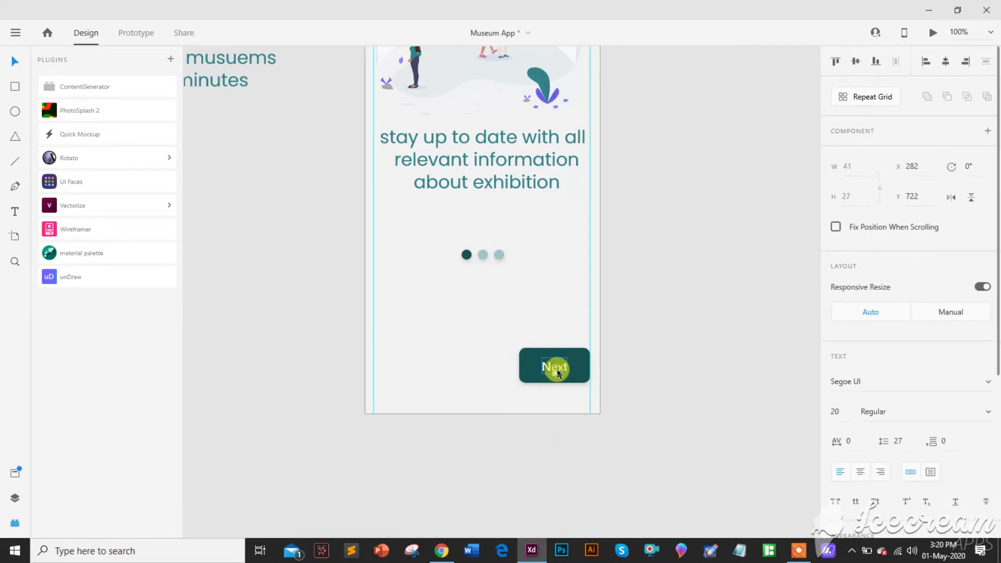
{"action": "key", "text": "shift+Left"}
{"action": "key", "text": "shift+Left"}
{"action": "key", "text": "shift+Left"}
{"action": "key", "text": "shift+Left"}
{"action": "key", "text": "shift+Left"}
{"action": "key", "text": "shift+Left"}
{"action": "key", "text": "shift+Left"}
{"action": "key", "text": "shift+Left"}
{"action": "key", "text": "shift+Left"}
{"action": "key", "text": "shift+Left"}
{"action": "key", "text": "shift+Left"}
{"action": "key", "text": "shift+Left"}
{"action": "key", "text": "shift+Left"}
{"action": "key", "text": "shift+Left"}
{"action": "key", "text": "shift+Left"}
{"action": "key", "text": "shift+Left"}
{"action": "key", "text": "shift+Left"}
{"action": "key", "text": "shift+Left"}
{"action": "key", "text": "shift+Left"}
{"action": "key", "text": "shift+Left"}
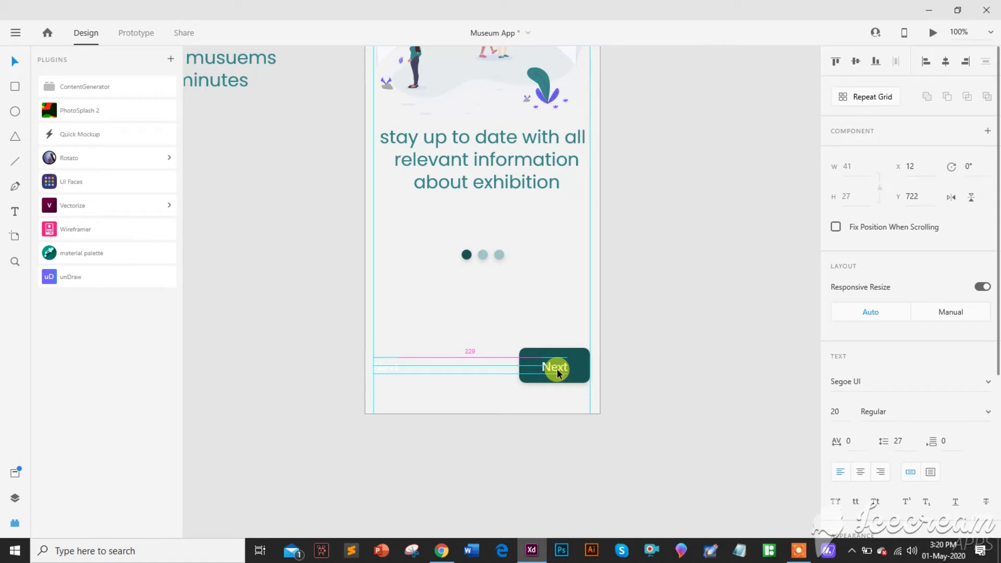
Change the copied label's text to "Skip" and set its fill colour to #175252.
{"action": "double_click", "coordinate": [382, 368]}
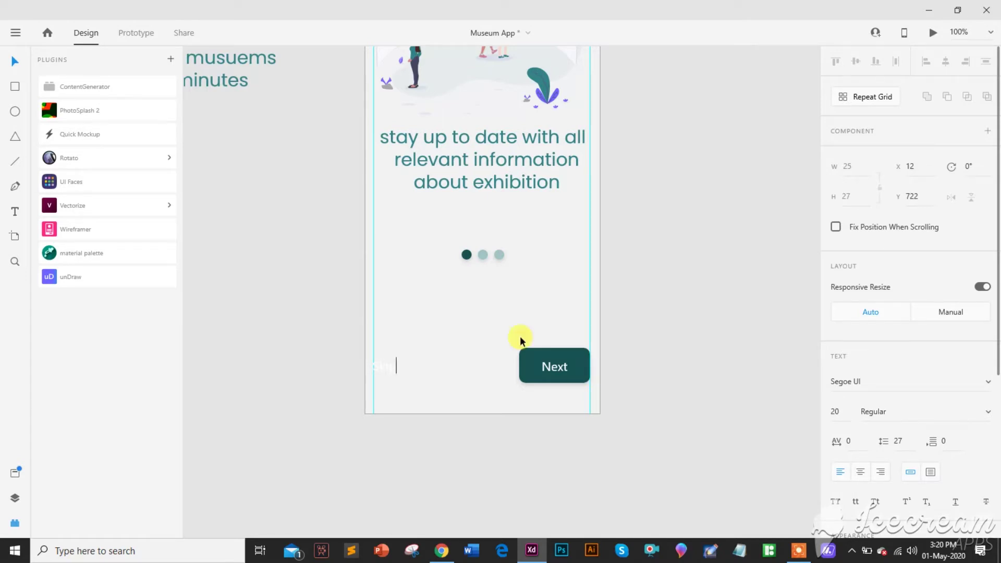
{"action": "key", "text": "Escape"}
{"action": "scroll", "coordinate": [916, 502], "scroll_direction": "down", "scroll_amount": 5}
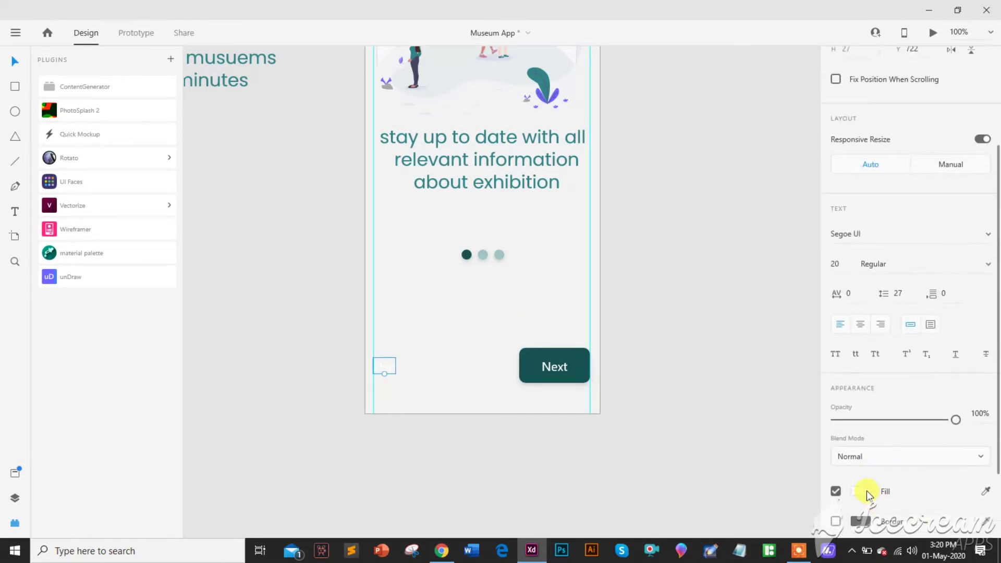
{"action": "left_click", "coordinate": [866, 490]}
{"action": "left_click", "coordinate": [787, 473]}
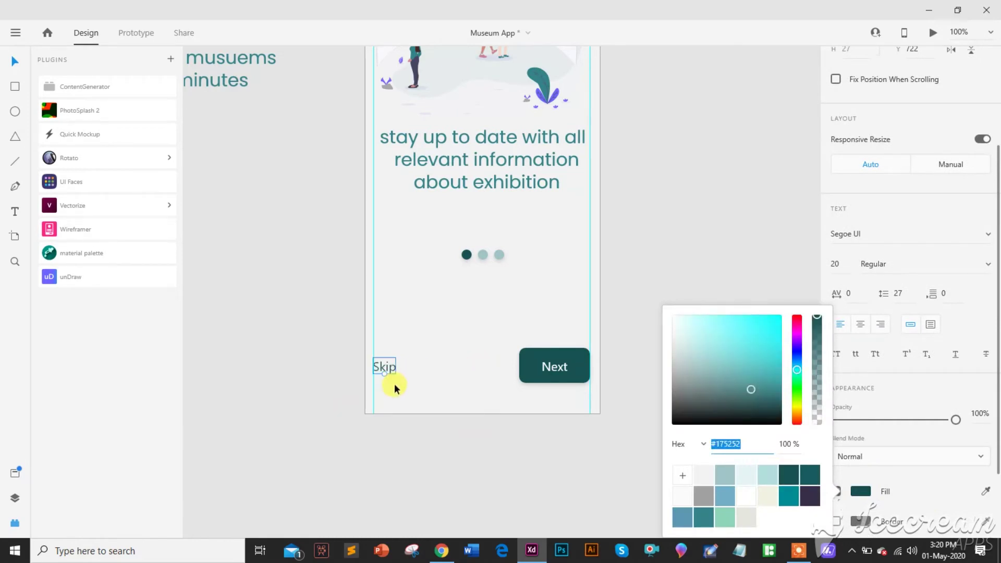
Move the three page-indicator dots straight down to Y 627.
{"action": "left_click_drag", "start_coordinate": [431, 242], "coordinate": [486, 301]}
{"action": "double_click", "coordinate": [484, 253]}
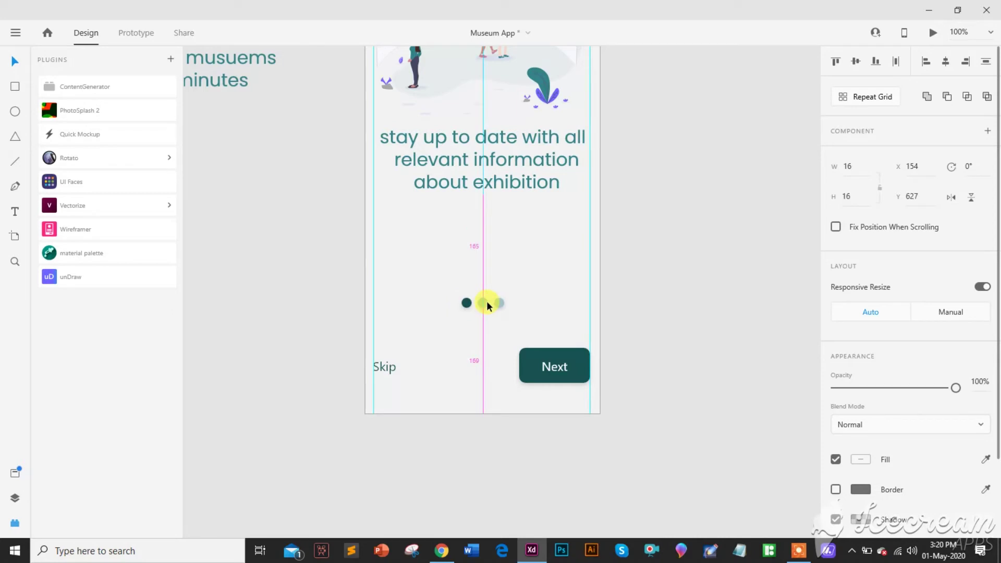
{"action": "left_click", "coordinate": [476, 389]}
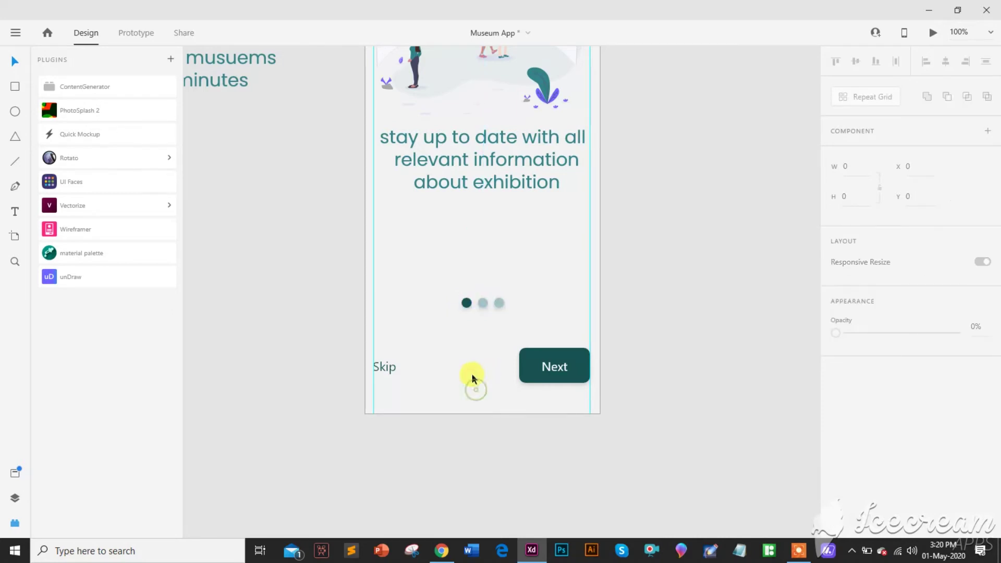
Lower the button rectangle's top edge to Y 715 and set its height to 50.
{"action": "left_click", "coordinate": [535, 355]}
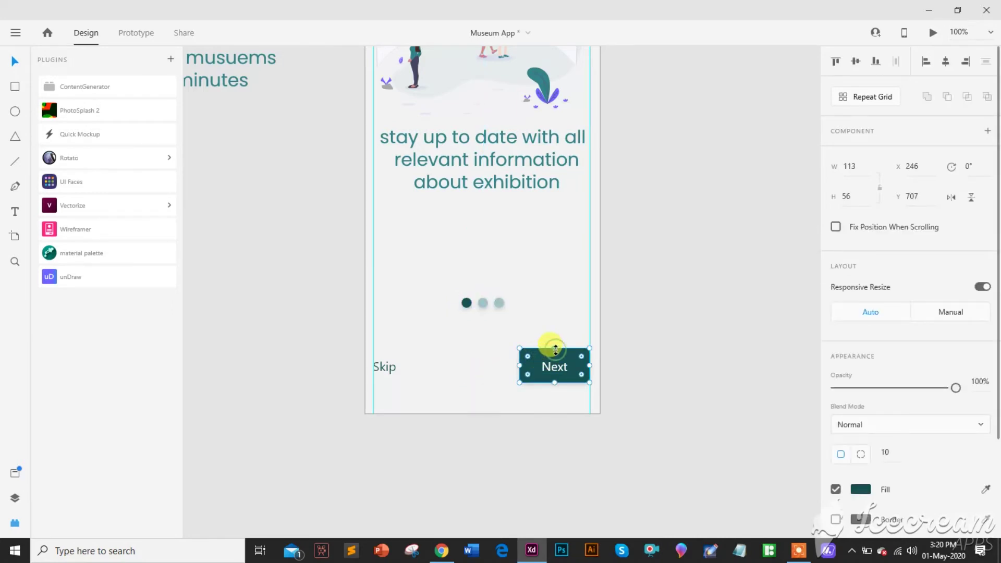
{"action": "left_click_drag", "start_coordinate": [556, 349], "coordinate": [552, 349]}
{"action": "left_click", "coordinate": [847, 196]}
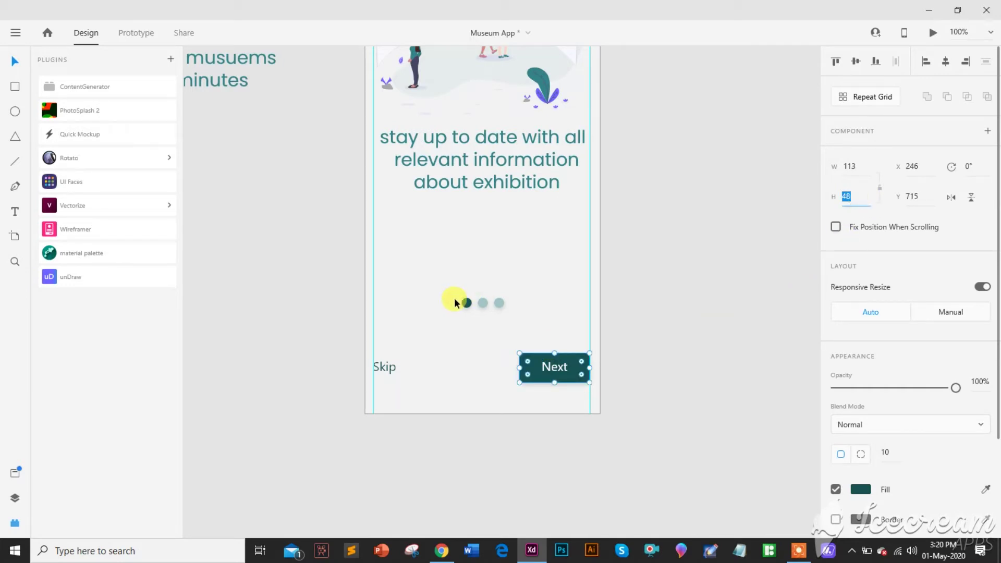
{"action": "key", "text": "Return"}
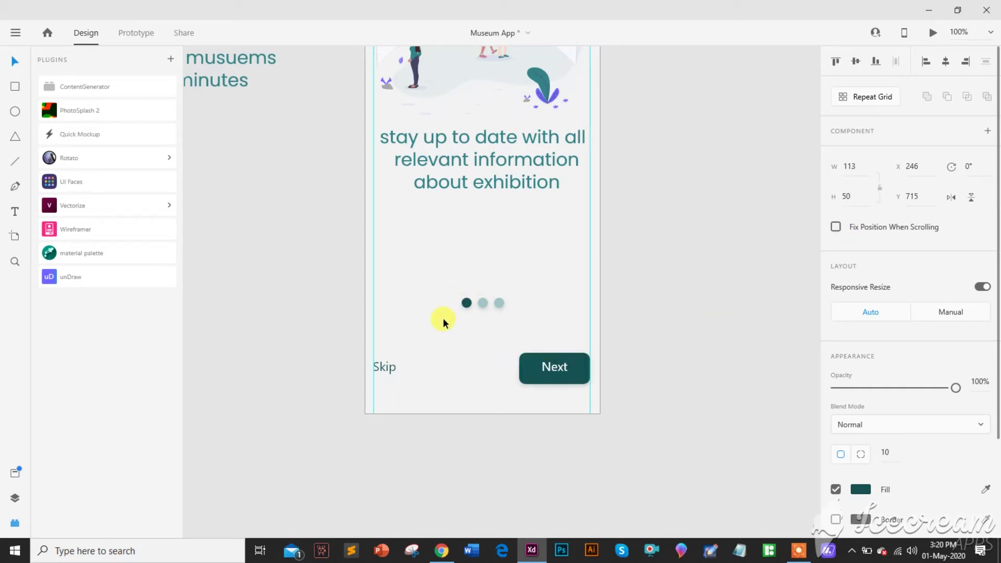
Centre the "Next" label vertically on the resized button rectangle.
{"action": "left_click", "coordinate": [528, 360]}
{"action": "left_click", "coordinate": [855, 61]}
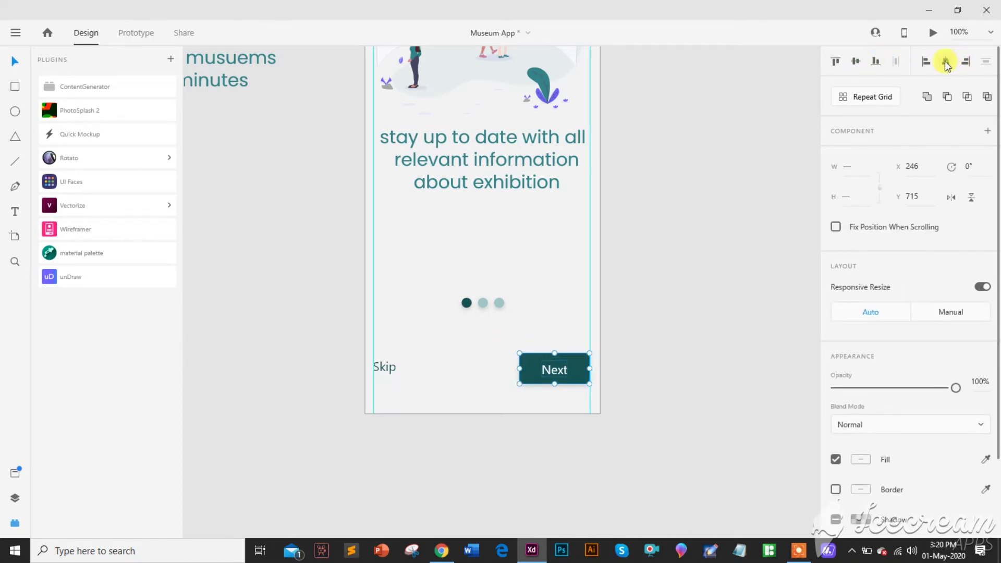
{"action": "left_click", "coordinate": [630, 284]}
Duplicate the onboarding artboard beside the original and rename the copy "Onboarding screen – 2".
{"action": "left_click_drag", "start_coordinate": [592, 327], "coordinate": [452, 346]}
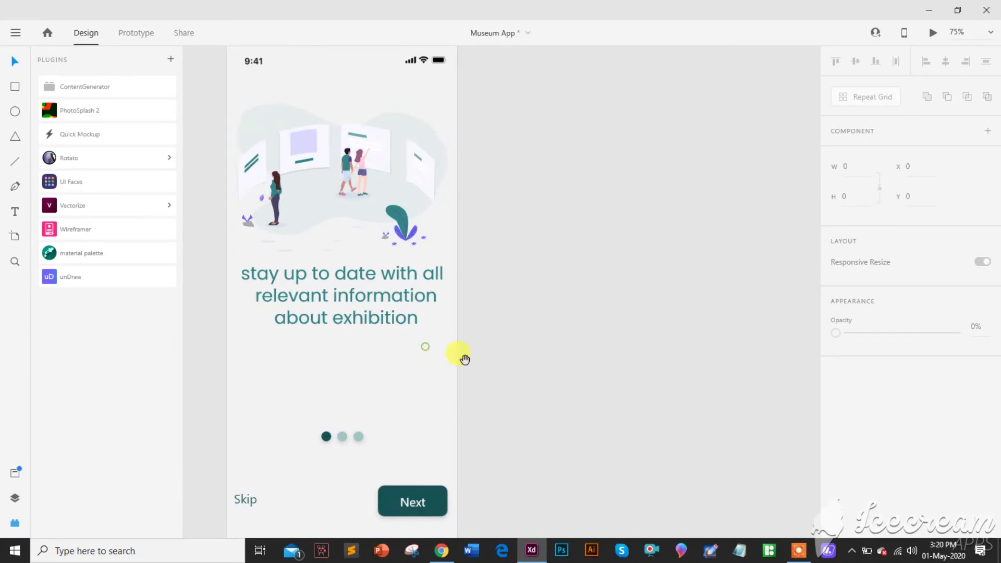
{"action": "left_click", "coordinate": [275, 80]}
{"action": "left_click_drag", "start_coordinate": [279, 81], "coordinate": [492, 76]}
{"action": "double_click", "coordinate": [511, 78]}
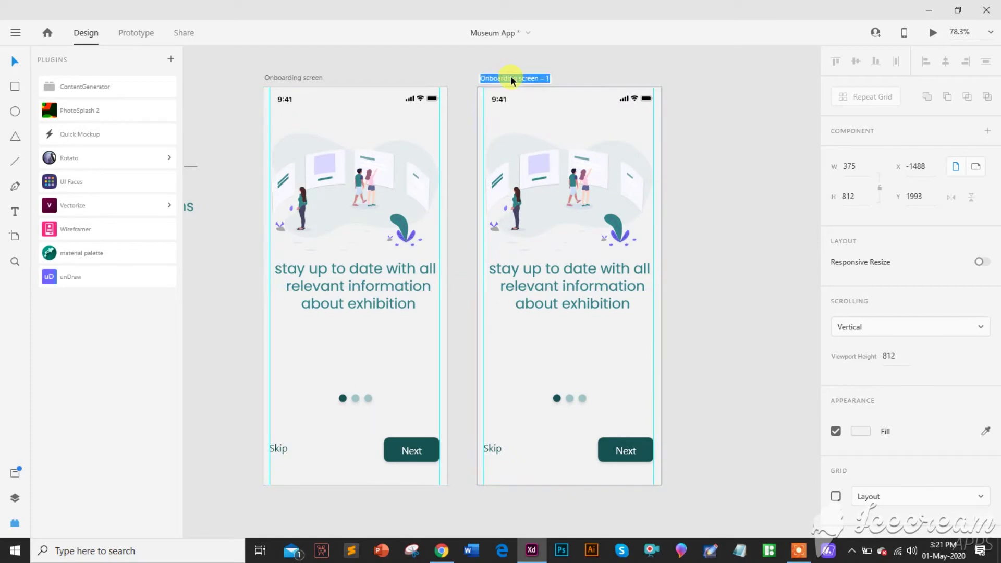
{"action": "key", "text": "End"}
{"action": "key", "text": "BackSpace"}
{"action": "type", "text": "2"}
{"action": "left_click", "coordinate": [686, 198]}
Replace the second screen's illustration and caption with the woman-and-phone illustration and the "Discover new interesting museum" text from the canvas.
{"action": "scroll", "coordinate": [589, 188], "scroll_direction": "down", "scroll_amount": 1}
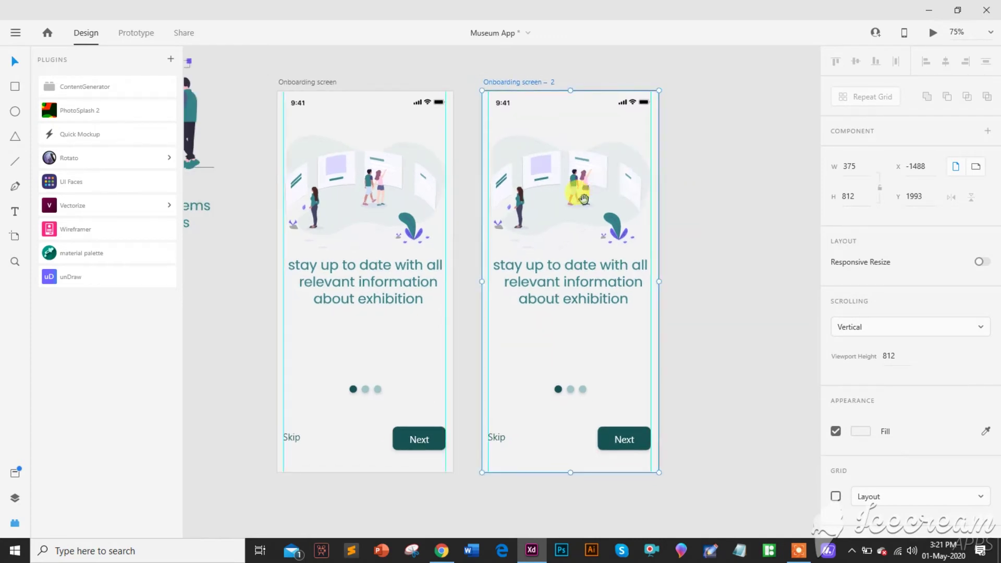
{"action": "scroll", "coordinate": [584, 198], "scroll_direction": "down", "scroll_amount": 3}
{"action": "left_click", "coordinate": [655, 228]}
{"action": "key", "text": "Delete"}
{"action": "left_click", "coordinate": [649, 267]}
{"action": "key", "text": "Delete"}
{"action": "left_click_drag", "start_coordinate": [233, 172], "coordinate": [664, 223]}
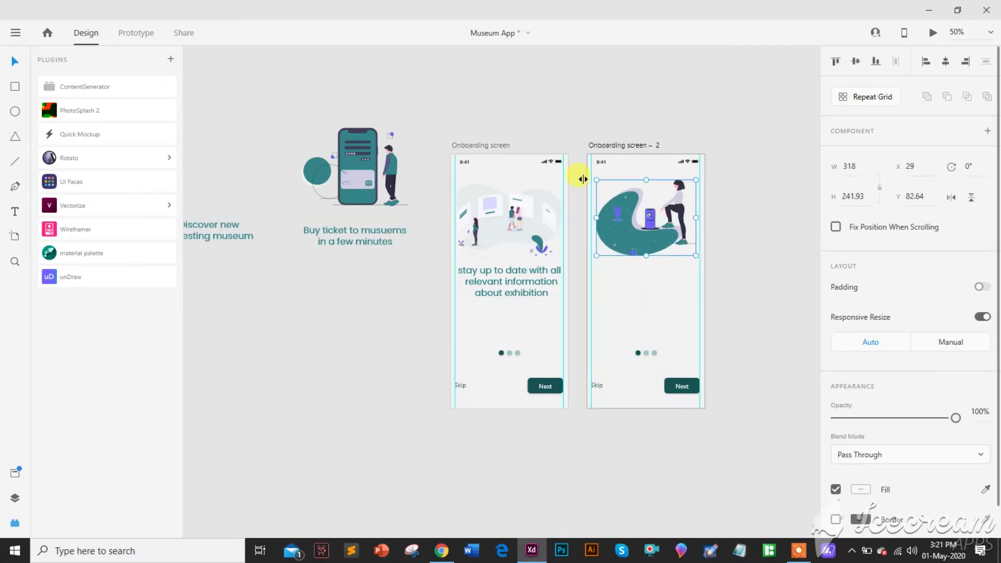
{"action": "left_click_drag", "start_coordinate": [199, 223], "coordinate": [629, 270]}
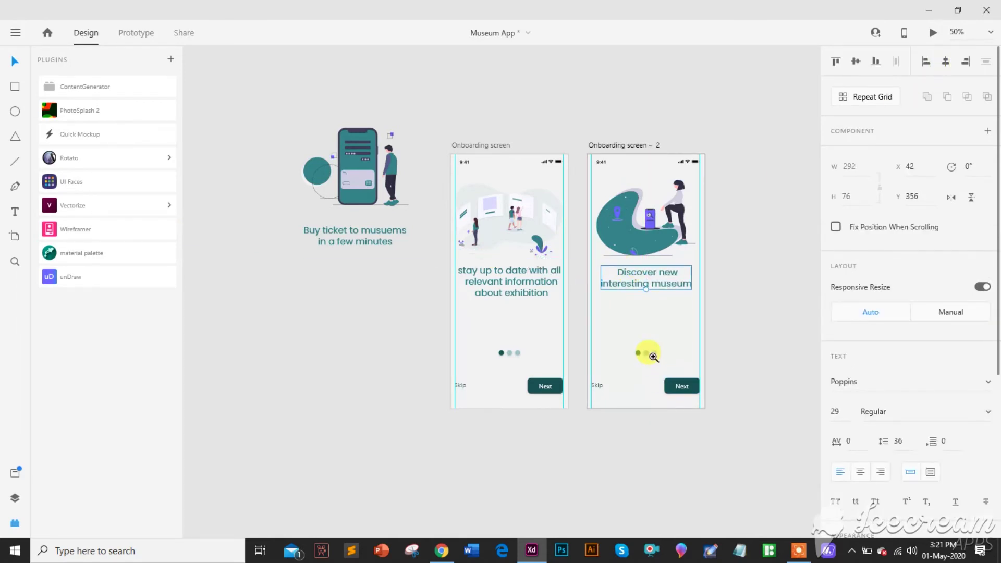
Set the middle page-indicator dot's fill on the second screen to dark teal #175252.
{"action": "scroll", "coordinate": [646, 352], "scroll_direction": "up", "scroll_amount": 5}
{"action": "scroll", "coordinate": [653, 358], "scroll_direction": "up", "scroll_amount": 2}
{"action": "scroll", "coordinate": [549, 300], "scroll_direction": "right", "scroll_amount": 2}
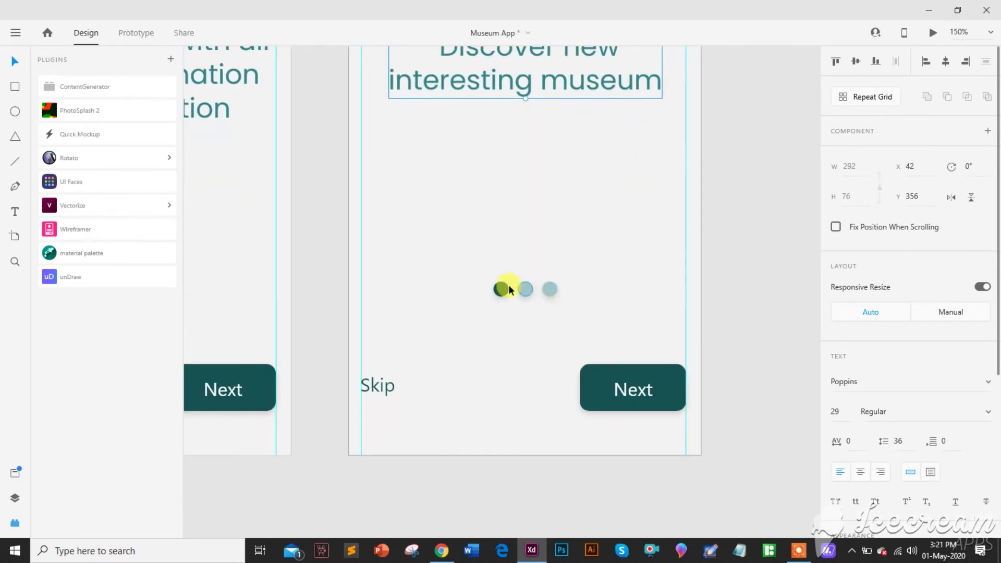
{"action": "left_click", "coordinate": [524, 288]}
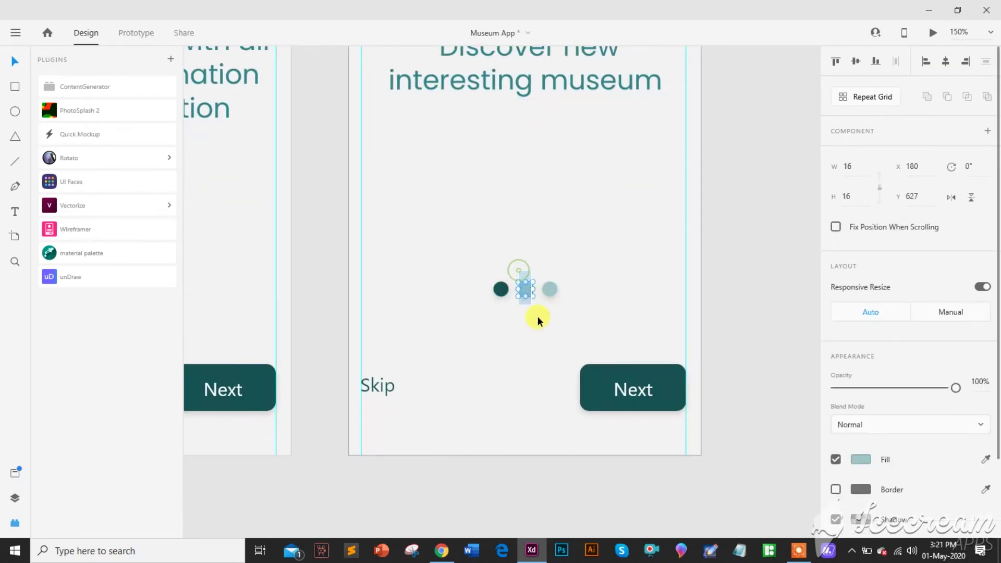
{"action": "left_click", "coordinate": [858, 458]}
{"action": "left_click", "coordinate": [787, 473]}
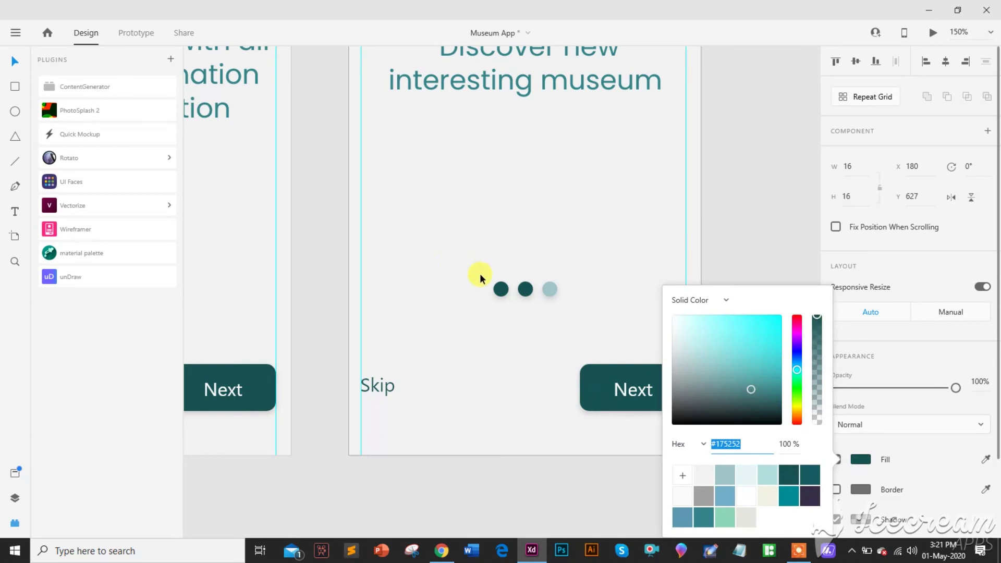
Change the first page-indicator dot's fill on the second screen to the light teal swatch.
{"action": "left_click_drag", "start_coordinate": [480, 273], "coordinate": [511, 307]}
{"action": "left_click", "coordinate": [861, 459]}
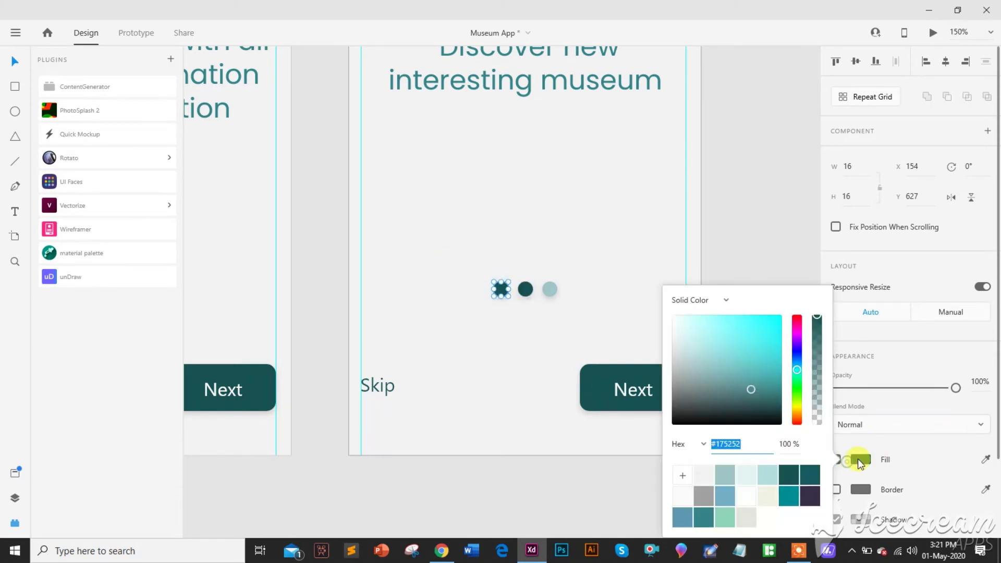
{"action": "left_click", "coordinate": [724, 474]}
{"action": "left_click", "coordinate": [521, 362]}
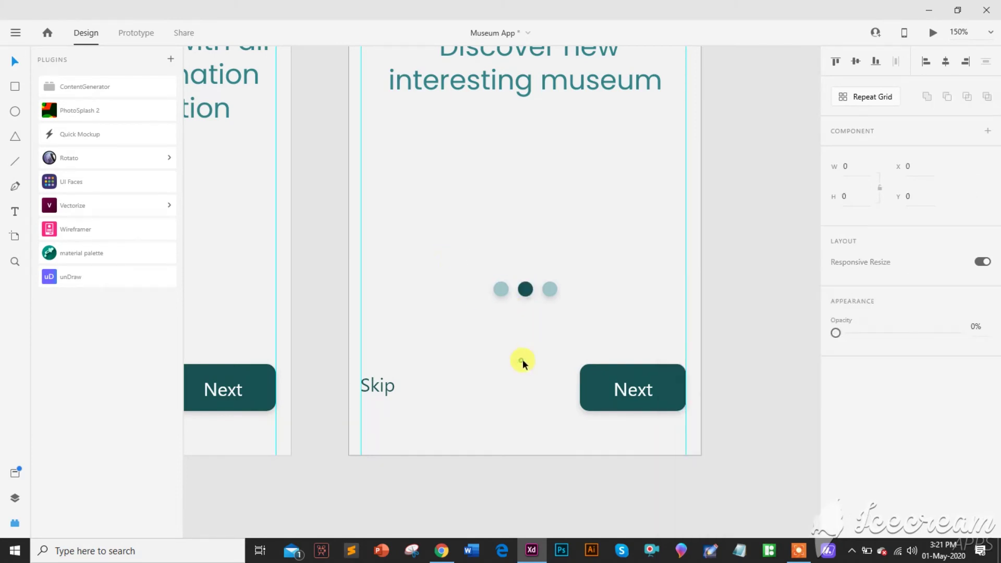
Duplicate the "Onboarding screen – 2" artboard to make a third onboarding screen.
{"action": "left_click", "coordinate": [574, 315], "text": "alt"}
{"action": "scroll", "coordinate": [561, 306], "scroll_direction": "up", "scroll_amount": 3}
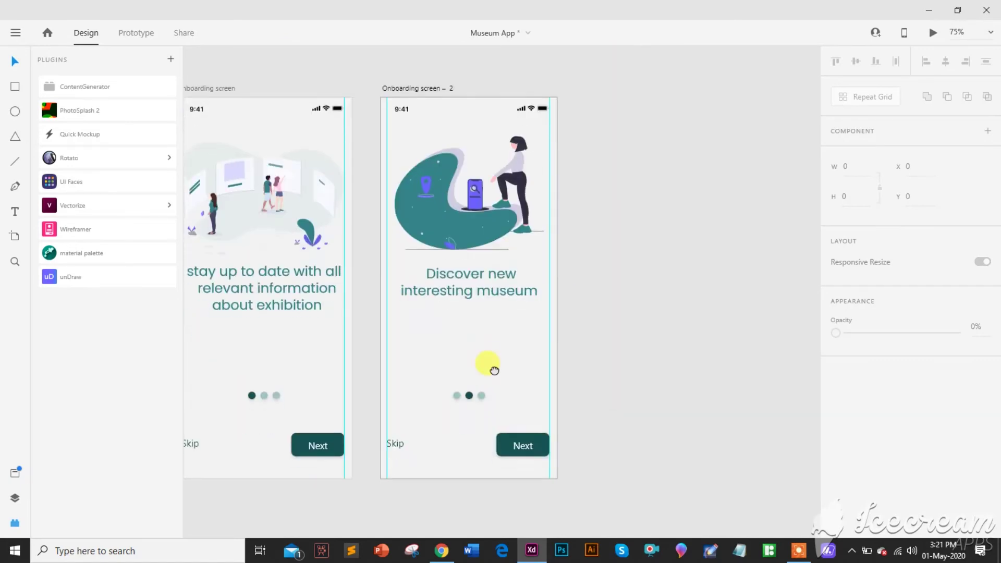
{"action": "left_click", "coordinate": [411, 89]}
{"action": "left_click", "coordinate": [411, 88]}
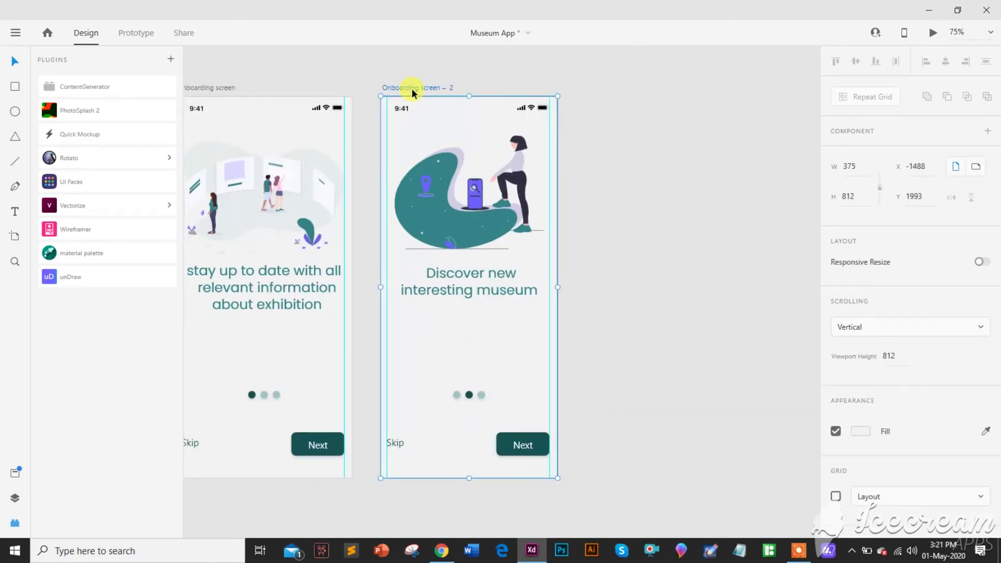
{"action": "key", "text": "ctrl+d"}
Delete the illustration and the "Discover new interesting museum" caption from the third screen.
{"action": "left_click", "coordinate": [688, 221]}
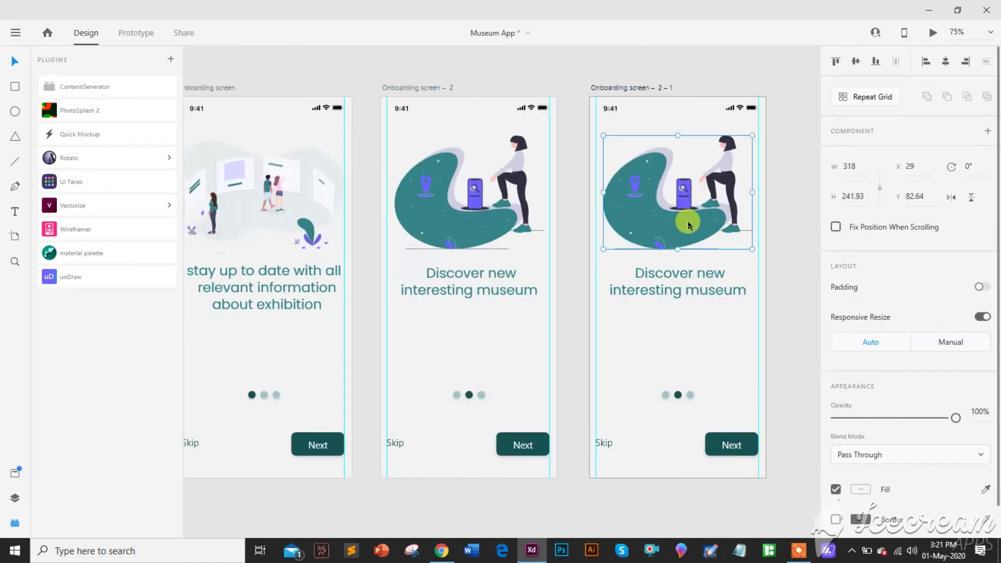
{"action": "key", "text": "Delete"}
{"action": "left_click", "coordinate": [694, 283]}
{"action": "key", "text": "Delete"}
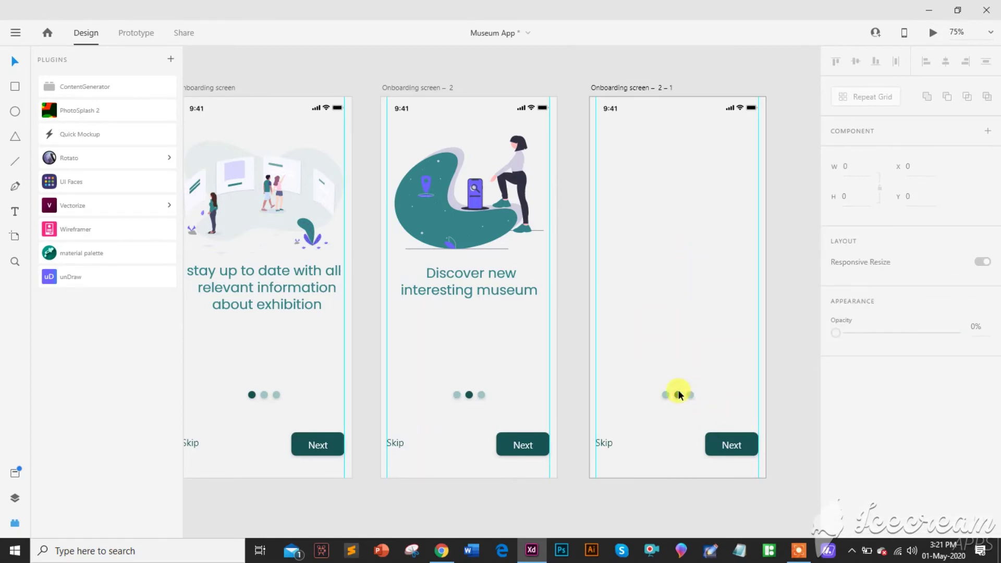
On the third screen, recolour the middle page-indicator dot light teal and the last dot dark teal.
{"action": "left_click", "coordinate": [677, 394]}
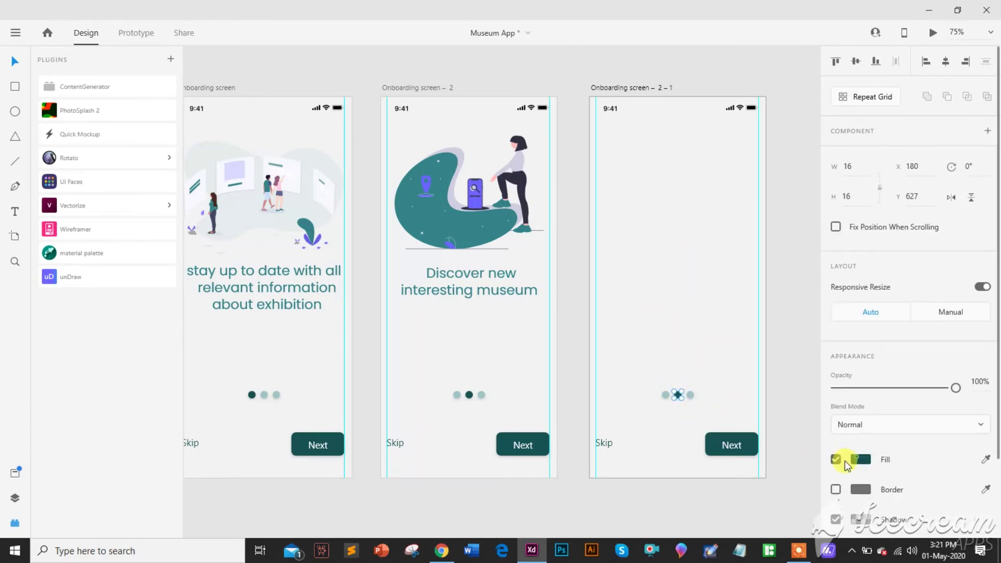
{"action": "left_click", "coordinate": [859, 460]}
{"action": "left_click", "coordinate": [724, 471]}
{"action": "left_click", "coordinate": [630, 393]}
{"action": "left_click", "coordinate": [689, 394]}
{"action": "left_click", "coordinate": [860, 459]}
{"action": "left_click", "coordinate": [792, 472]}
{"action": "left_click", "coordinate": [644, 417]}
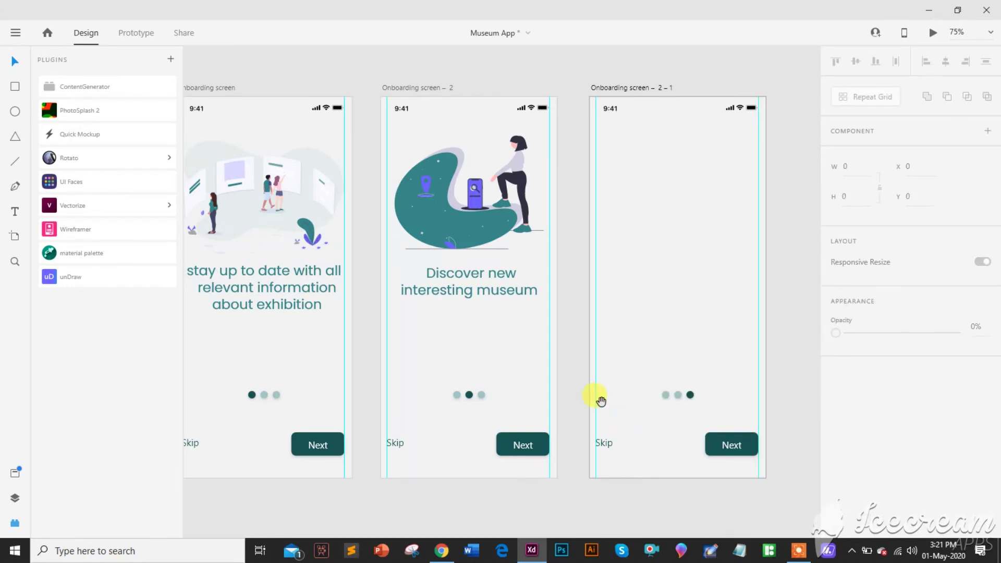
Move the large phone illustration and its "Buy ticket to musuems in a few minutes" caption onto the third screen, with the caption at Y 358.
{"action": "scroll", "coordinate": [641, 391], "scroll_direction": "left", "scroll_amount": 4}
{"action": "scroll", "coordinate": [480, 297], "scroll_direction": "left", "scroll_amount": 6}
{"action": "left_click_drag", "start_coordinate": [362, 90], "coordinate": [449, 276]}
{"action": "left_click_drag", "start_coordinate": [450, 192], "coordinate": [719, 271]}
{"action": "left_click", "coordinate": [721, 327]}
{"action": "left_click_drag", "start_coordinate": [721, 327], "coordinate": [722, 318]}
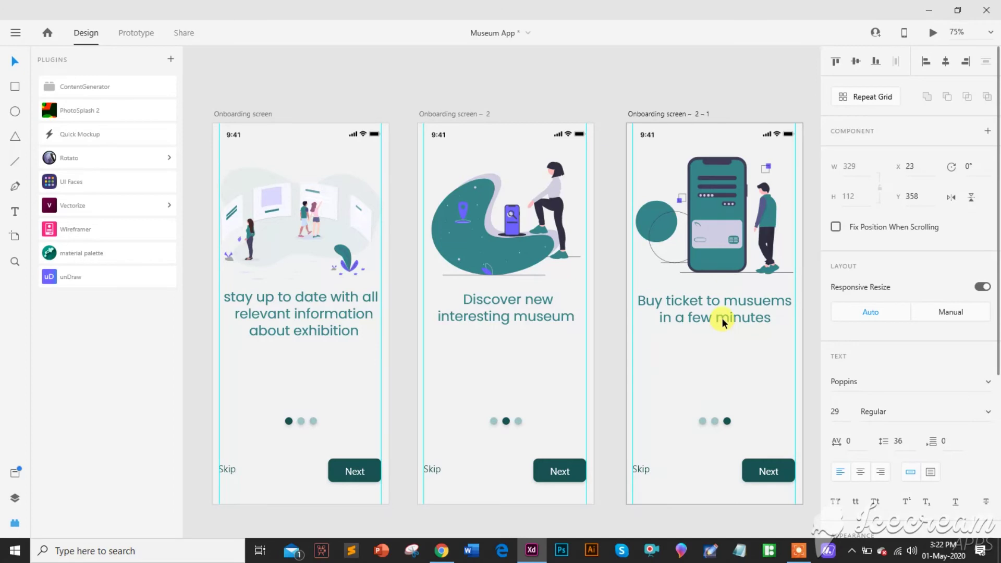
{"action": "left_click", "coordinate": [735, 387]}
Delete the "Skip" label from the third onboarding screen.
{"action": "scroll", "coordinate": [733, 424], "scroll_direction": "up", "scroll_amount": 5}
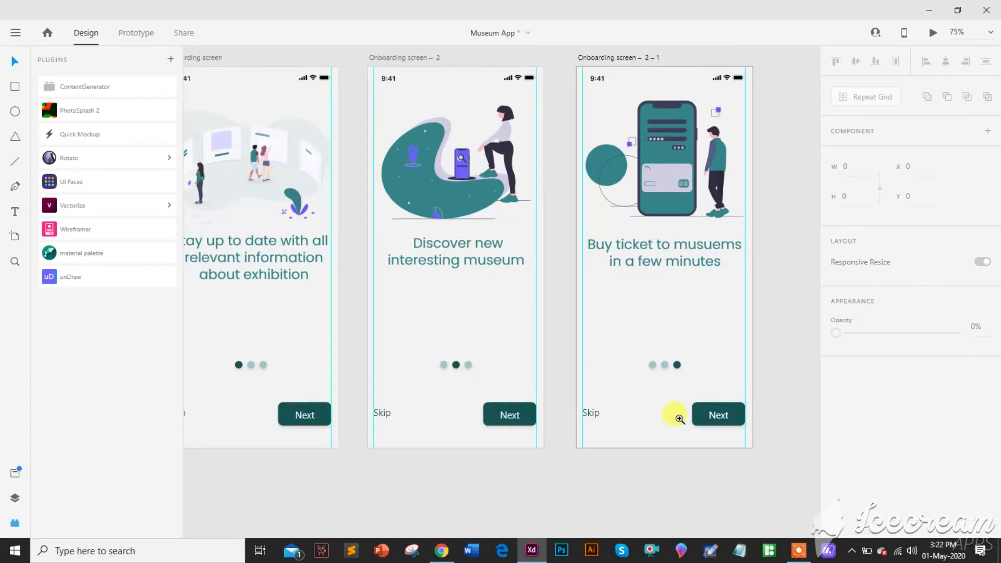
{"action": "left_click_drag", "start_coordinate": [648, 423], "coordinate": [509, 383]}
{"action": "scroll", "coordinate": [510, 383], "scroll_direction": "down", "scroll_amount": 1}
{"action": "left_click", "coordinate": [402, 362]}
{"action": "key", "text": "Delete"}
Widen the third screen's button to the artboard's left guide and move its "Next" label to X 150, Y 721.
{"action": "left_click", "coordinate": [591, 367]}
{"action": "left_click_drag", "start_coordinate": [587, 365], "coordinate": [387, 361]}
{"action": "double_click", "coordinate": [643, 368]}
{"action": "left_click_drag", "start_coordinate": [643, 368], "coordinate": [529, 365]}
Change the wide button's label to "Let's get started" and centre it horizontally on the artboard.
{"action": "double_click", "coordinate": [532, 368]}
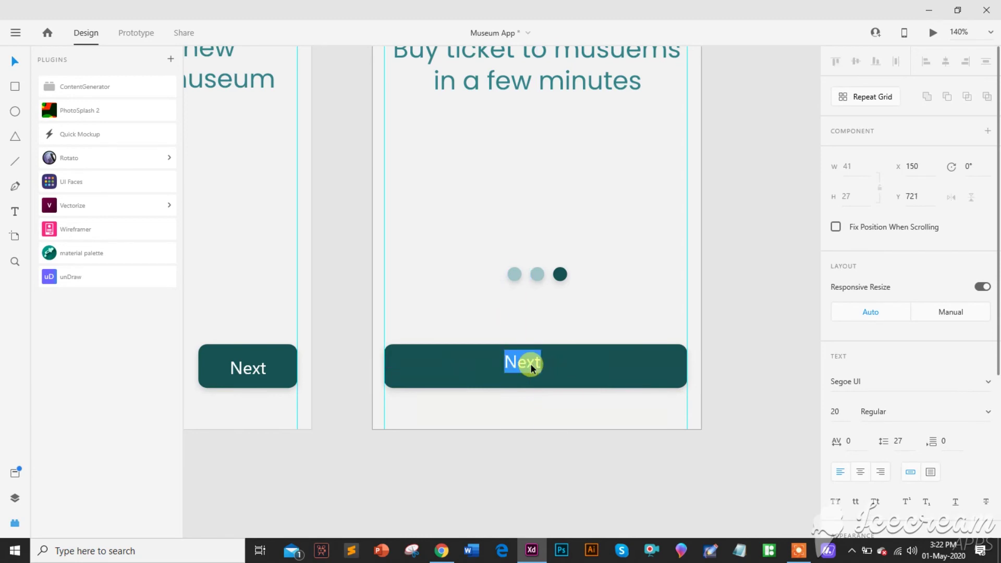
{"action": "type", "text": "Let's get st"}
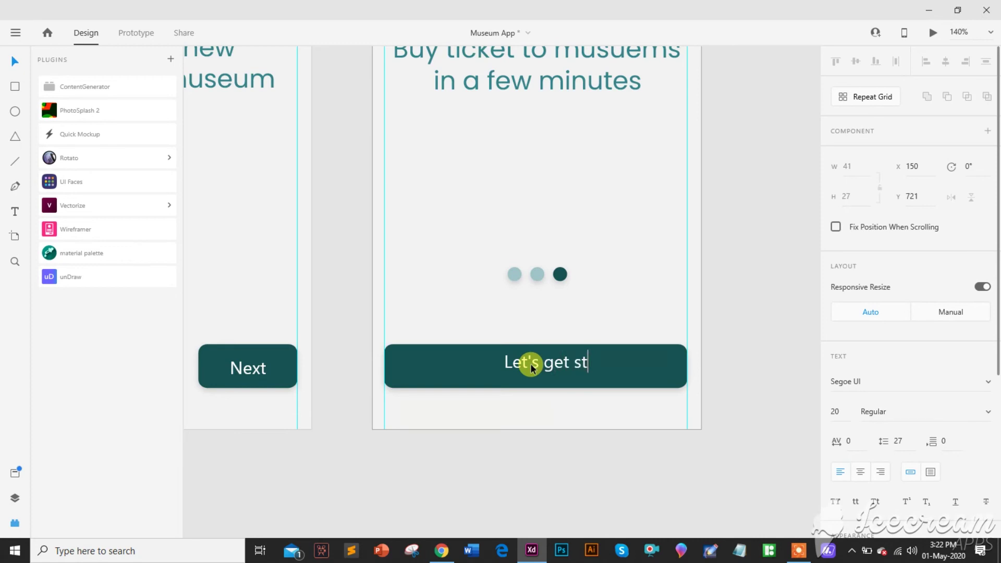
{"action": "type", "text": "arted"}
{"action": "key", "text": "Escape"}
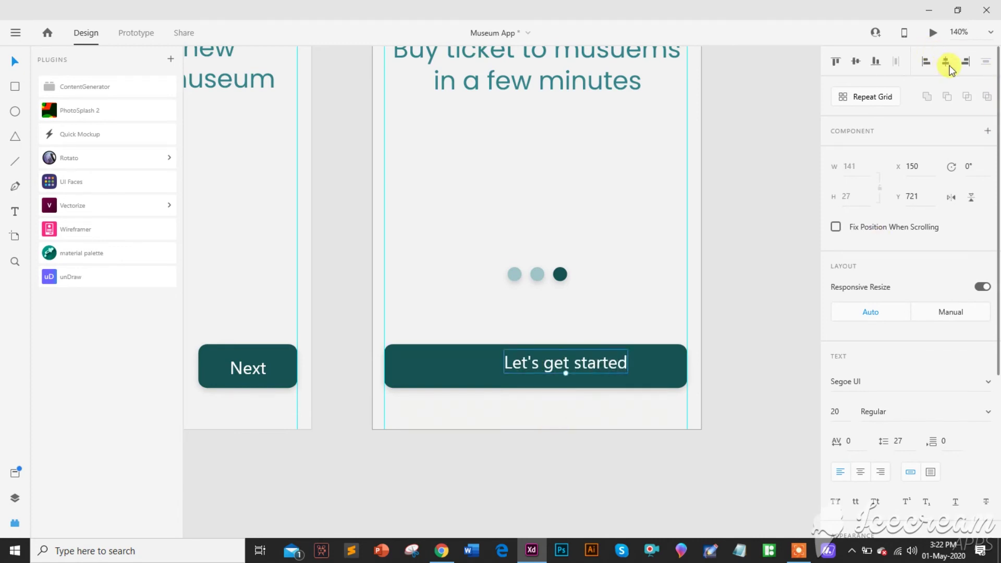
{"action": "left_click", "coordinate": [947, 62]}
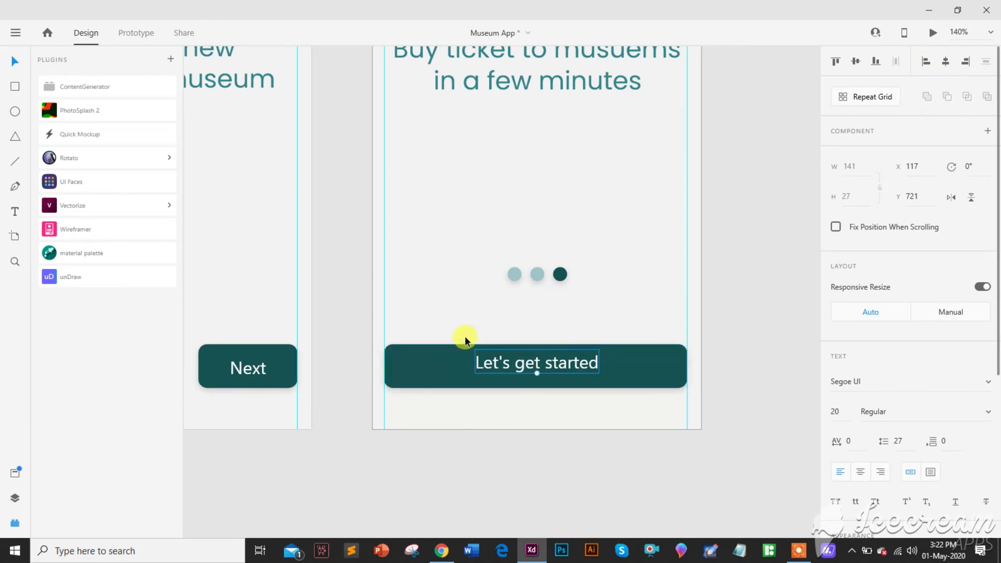
Align the "Let's get started" label with its button so it is centred vertically and horizontally.
{"action": "left_click_drag", "start_coordinate": [466, 339], "coordinate": [530, 410]}
{"action": "left_click", "coordinate": [855, 61]}
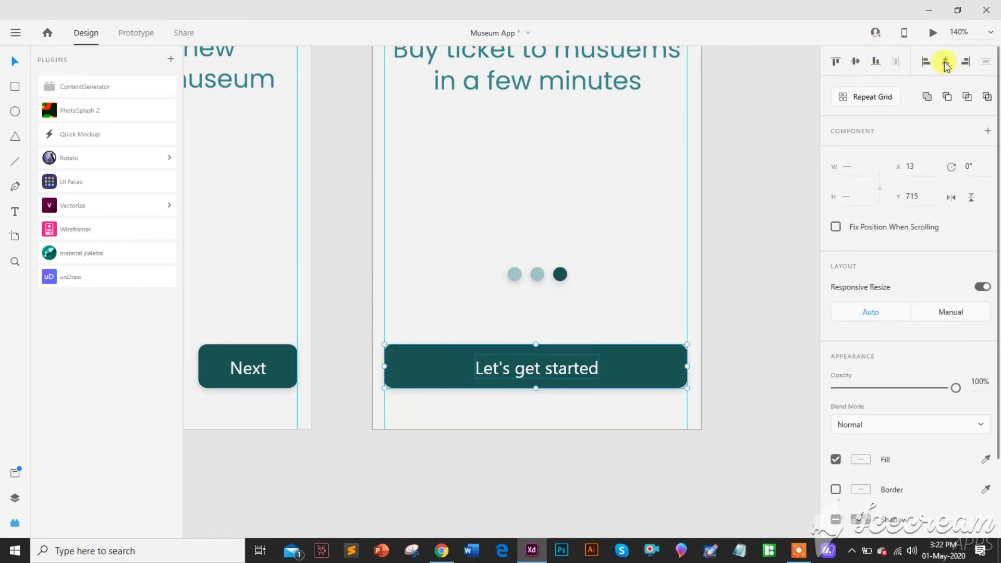
Draw a thin bar about 143 by 8 below the "Let's get started" button with corner radius 4, and centre it horizontally on the artboard.
{"action": "key", "text": "r"}
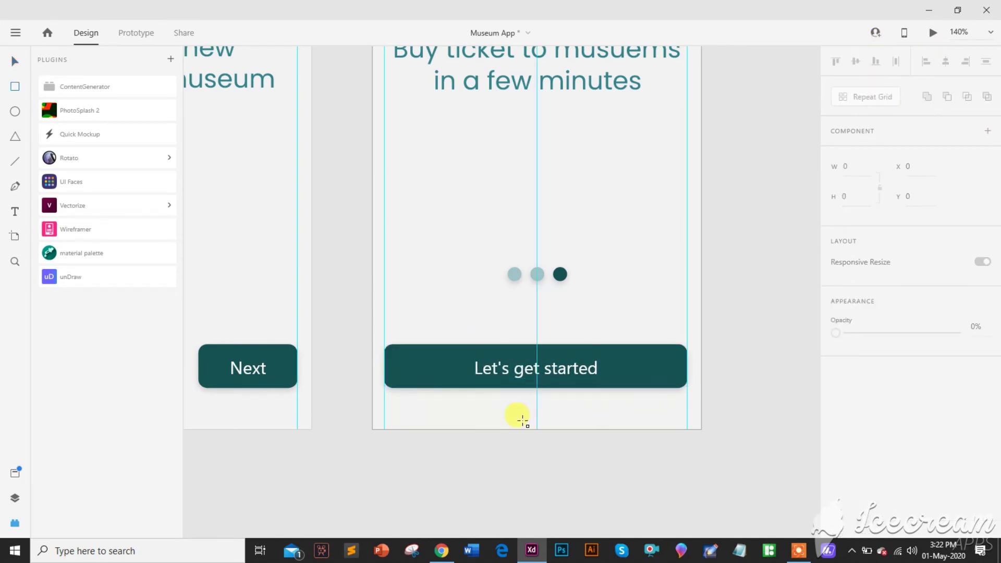
{"action": "left_click_drag", "start_coordinate": [480, 419], "coordinate": [603, 425]}
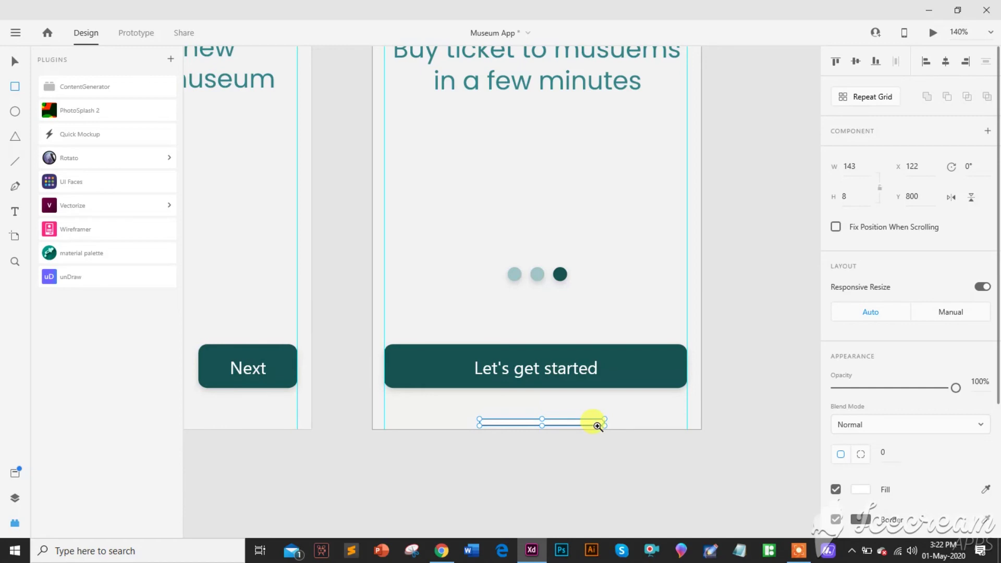
{"action": "scroll", "coordinate": [598, 425], "scroll_direction": "up", "scroll_amount": 10}
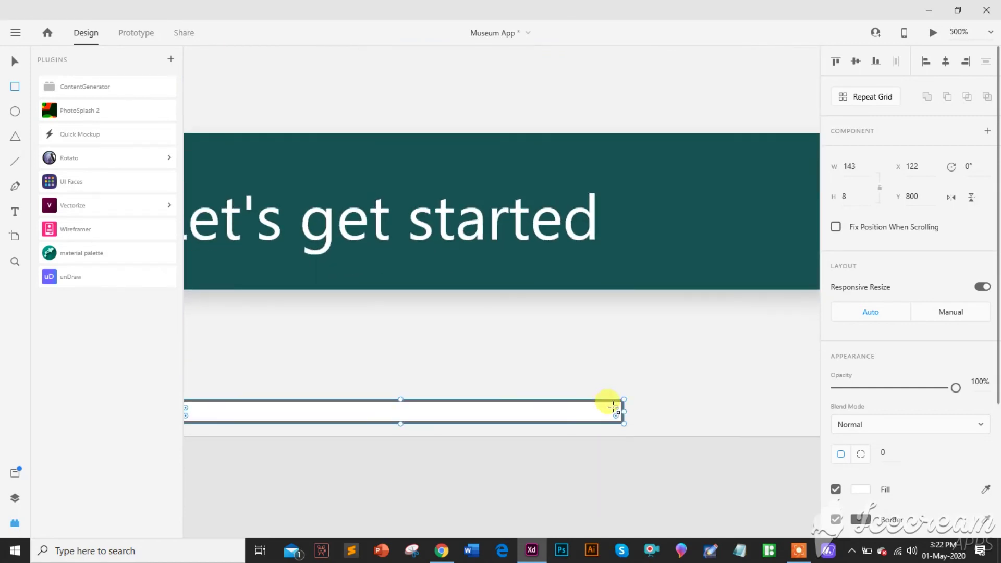
{"action": "left_click_drag", "start_coordinate": [615, 408], "coordinate": [547, 441]}
{"action": "scroll", "coordinate": [568, 436], "scroll_direction": "down", "scroll_amount": 6}
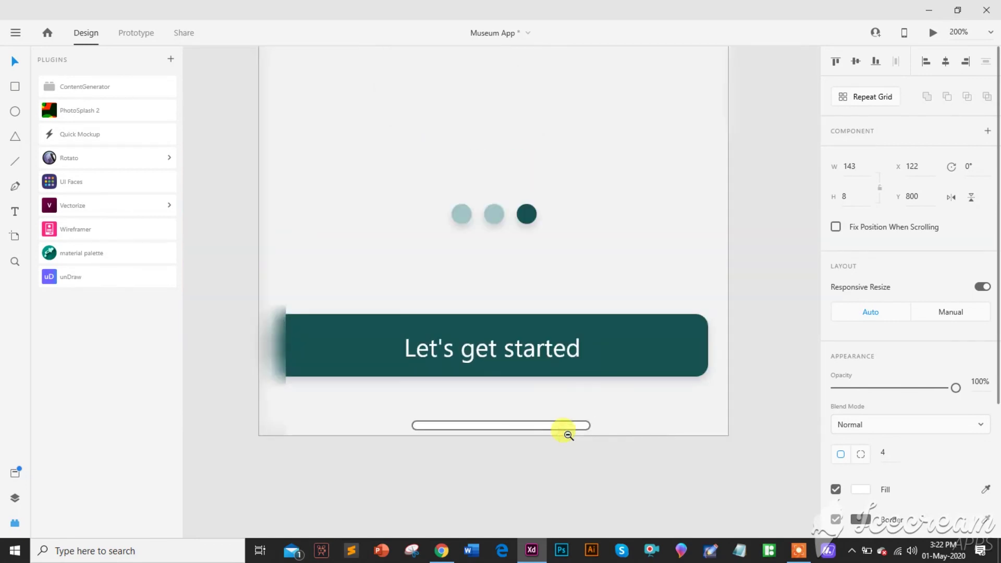
{"action": "scroll", "coordinate": [567, 436], "scroll_direction": "down", "scroll_amount": 3}
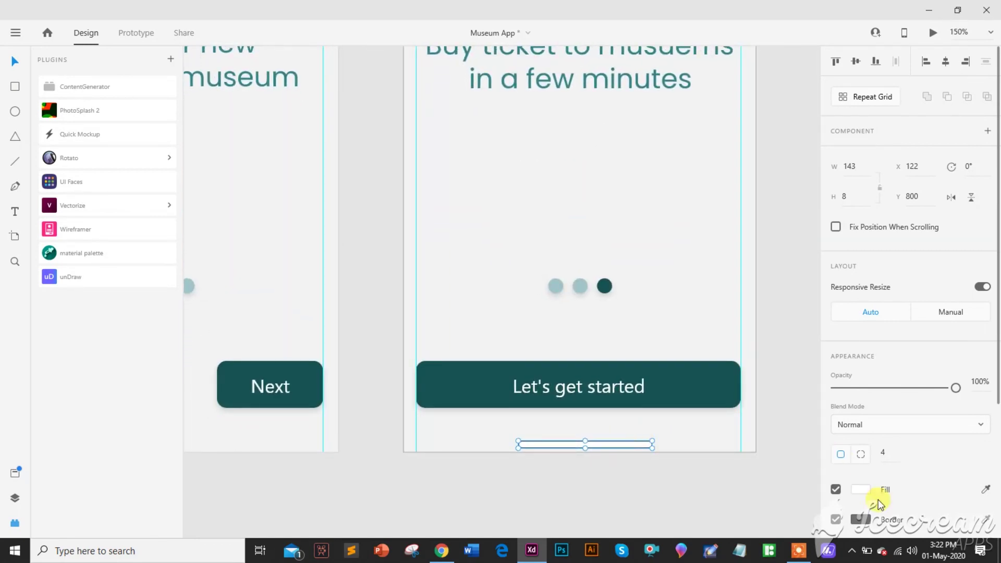
{"action": "left_click", "coordinate": [947, 63]}
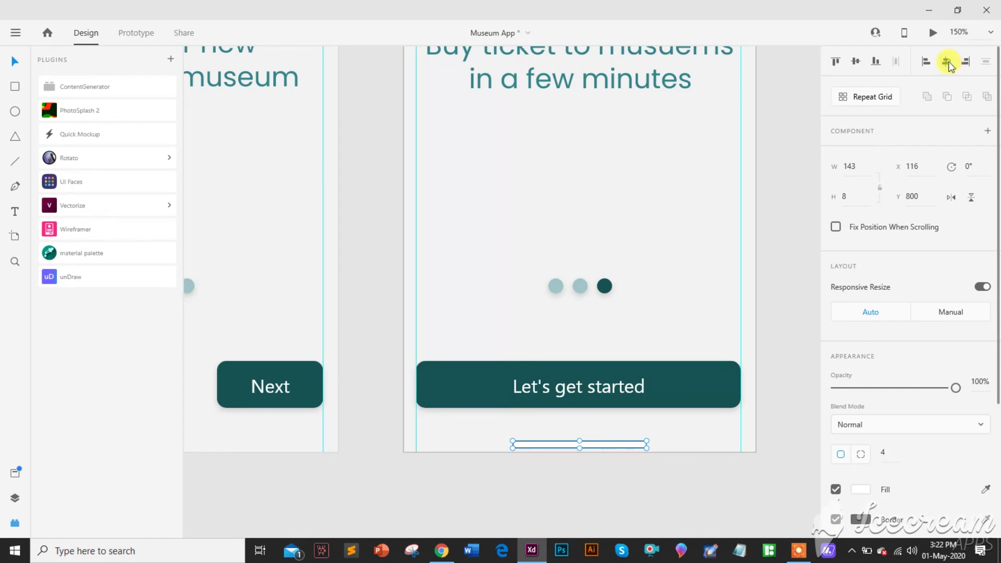
Fill the thin bar with the grey swatch and remove its border.
{"action": "left_click", "coordinate": [864, 490]}
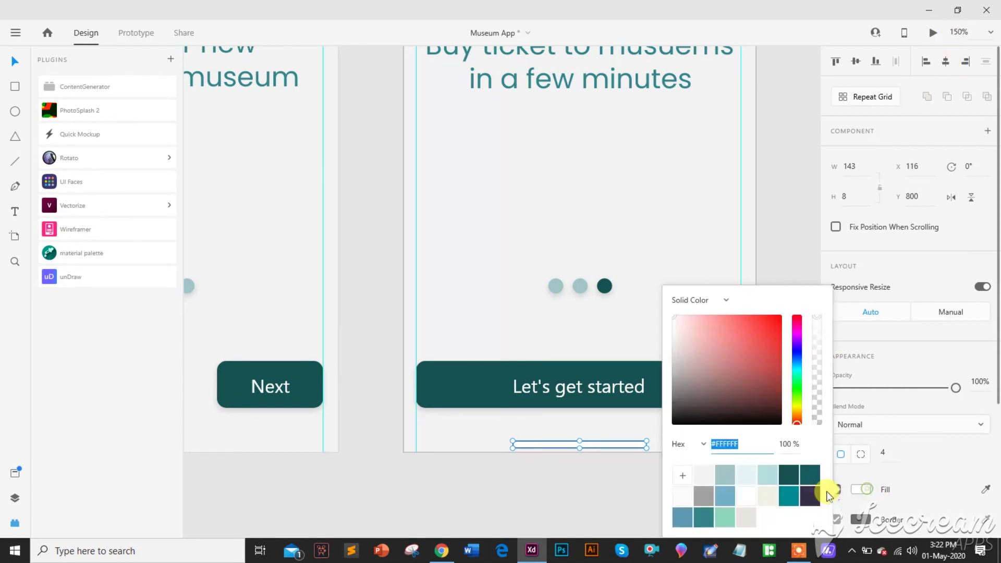
{"action": "left_click", "coordinate": [764, 498]}
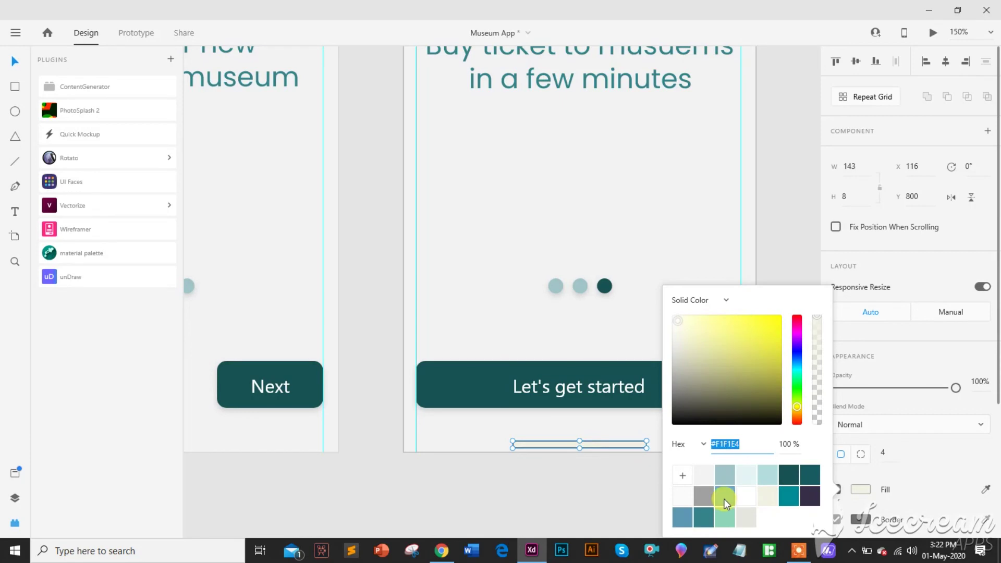
{"action": "left_click", "coordinate": [709, 495]}
{"action": "left_click", "coordinate": [862, 510]}
{"action": "left_click", "coordinate": [678, 453]}
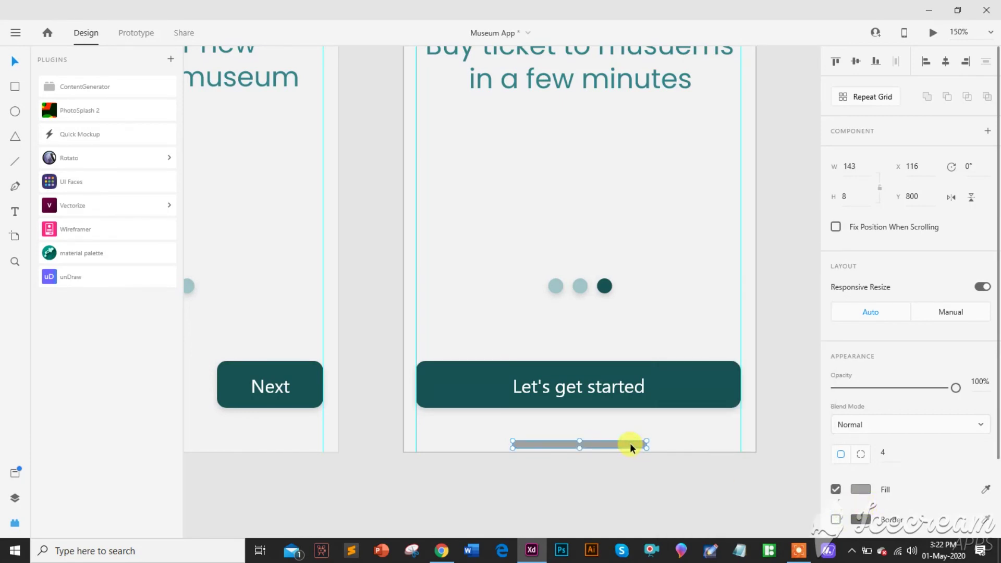
Copy the grey bar to the same place at the foot of the second and first onboarding screens.
{"action": "scroll", "coordinate": [603, 435], "scroll_direction": "left", "scroll_amount": 5}
{"action": "left_click", "coordinate": [470, 428]}
{"action": "left_click", "coordinate": [465, 423]}
{"action": "scroll", "coordinate": [466, 423], "scroll_direction": "left", "scroll_amount": 6}
{"action": "left_click", "coordinate": [528, 432]}
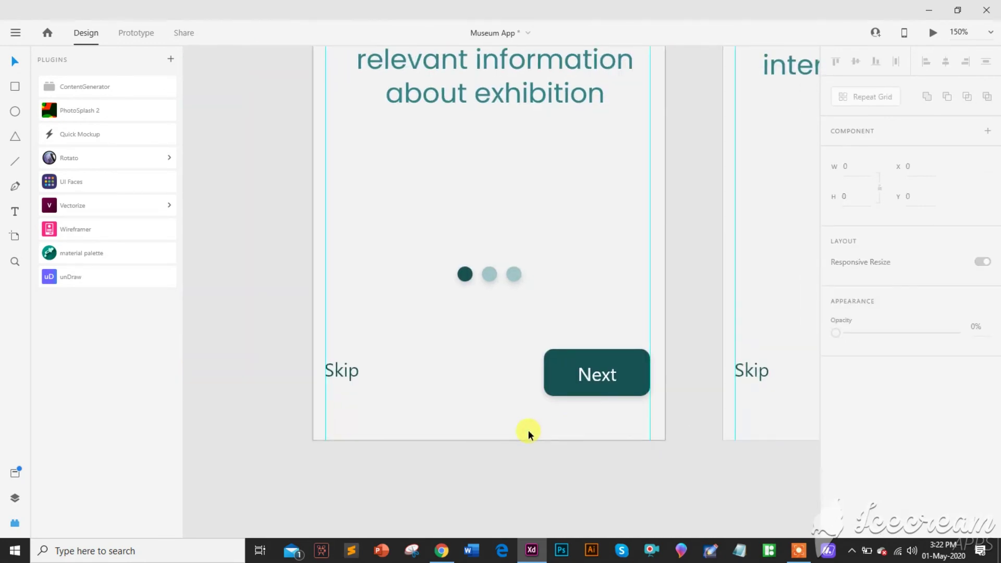
{"action": "key", "text": "ctrl+v"}
{"action": "left_click", "coordinate": [657, 426], "text": "alt"}
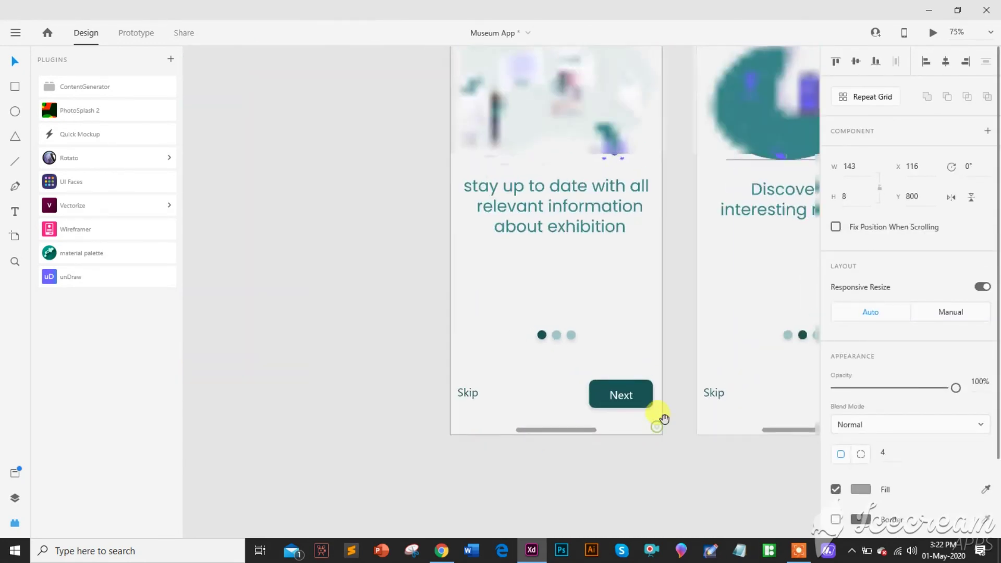
{"action": "left_click", "coordinate": [552, 400], "text": "alt"}
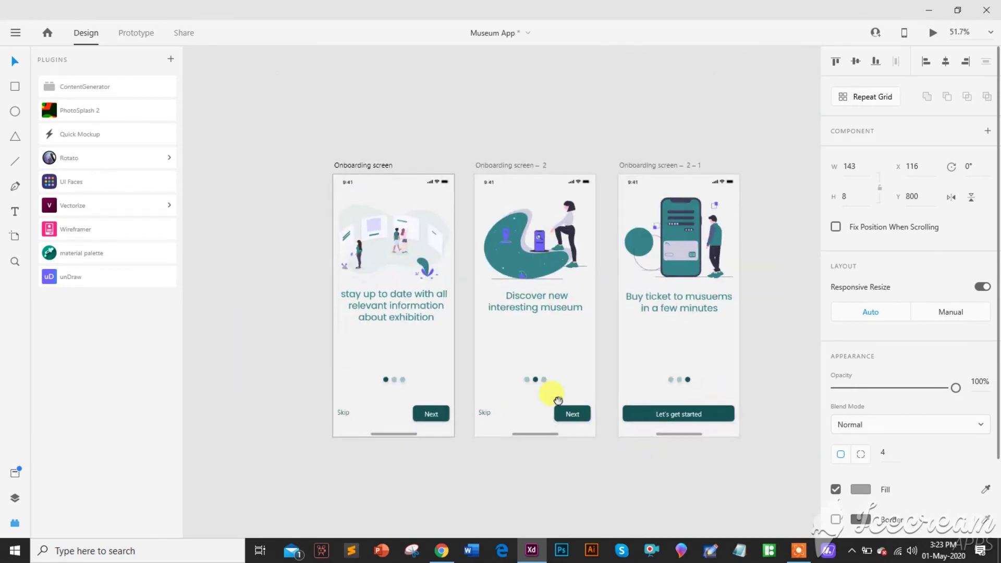
{"action": "left_click", "coordinate": [772, 317]}
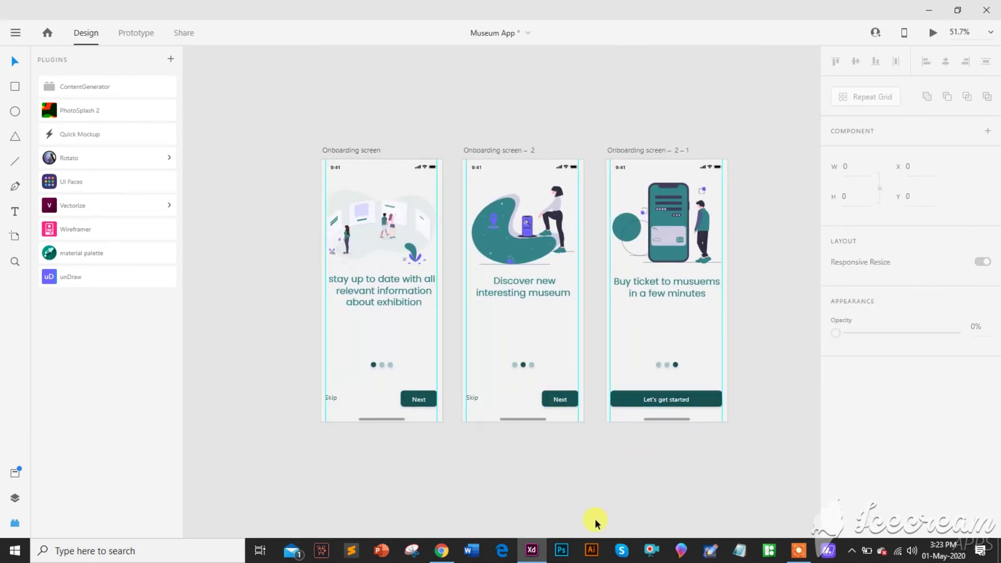